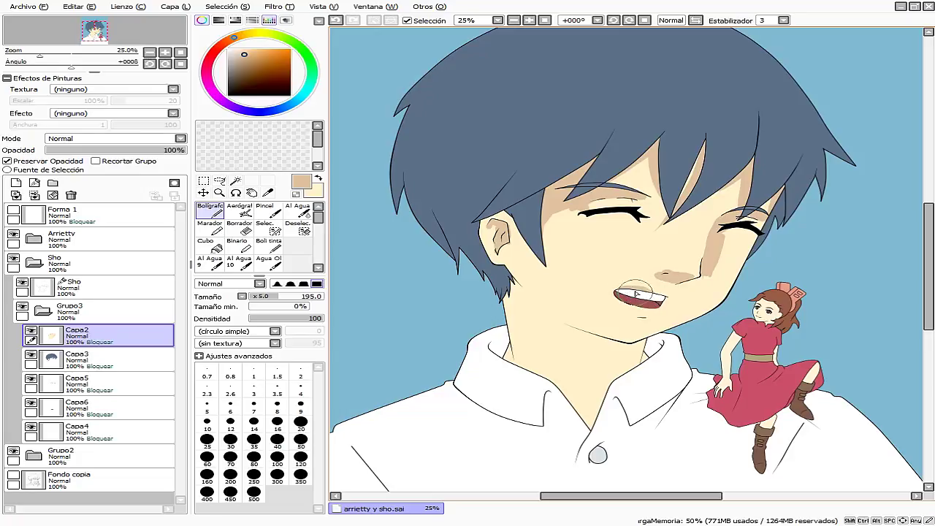
Sample the tan shadow tone from the face and shade the side of the boy's neck below the hair and jaw.
click(696, 21)
click(695, 21)
alt+click(661, 278)
mouse_move(507, 280)
mouse_down()
mouse_move(544, 311)
mouse_move(516, 307)
mouse_move(532, 369)
mouse_up()
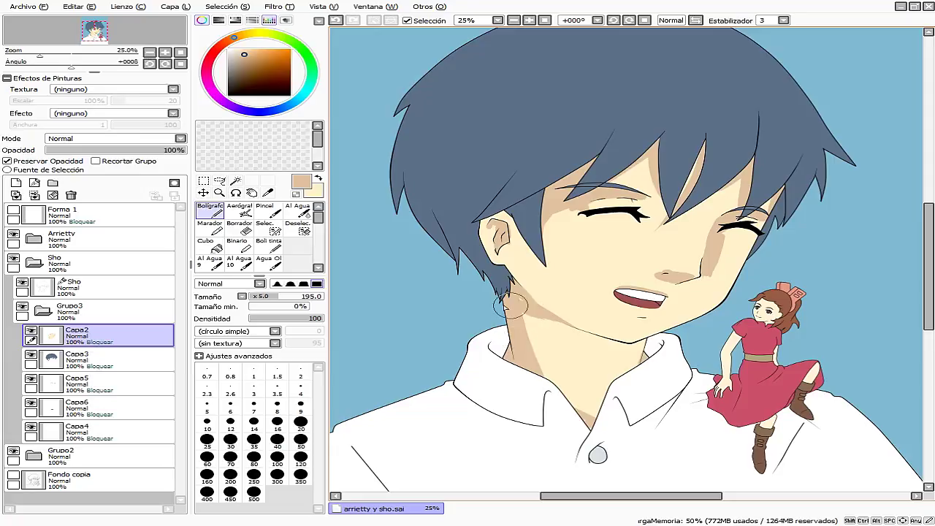
Paint a darker brown second shadow below the lip, along the forehead under the fringe and beneath the nose.
drag(622, 319, 647, 320)
alt+click(555, 191)
drag(549, 193, 596, 157)
drag(695, 143, 705, 176)
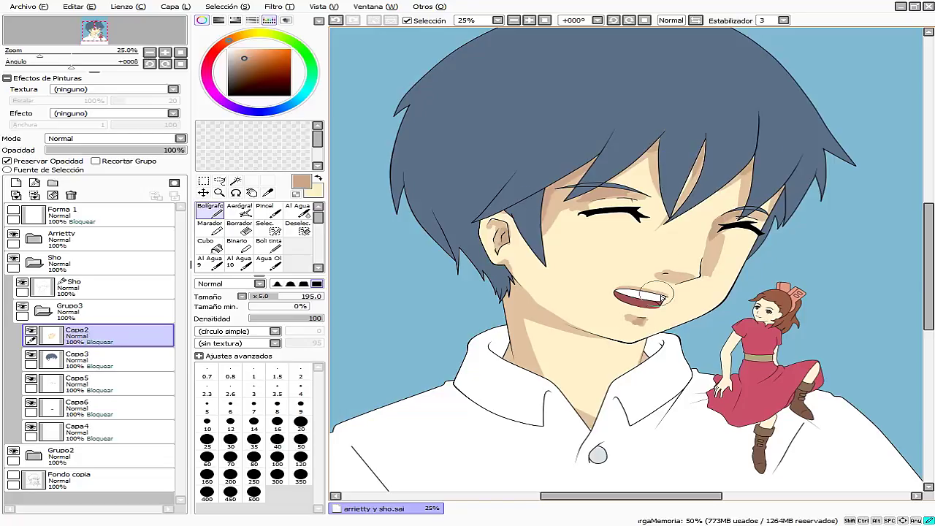
drag(649, 278, 687, 275)
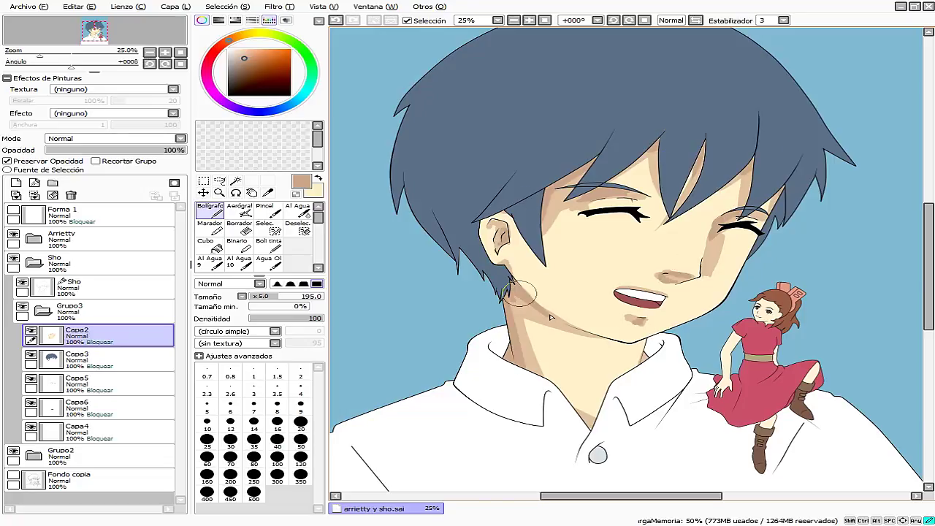
Choose a darker reddish brown and paint the deepest shadows on the eyelids, chin and neck.
click(224, 44)
click(244, 63)
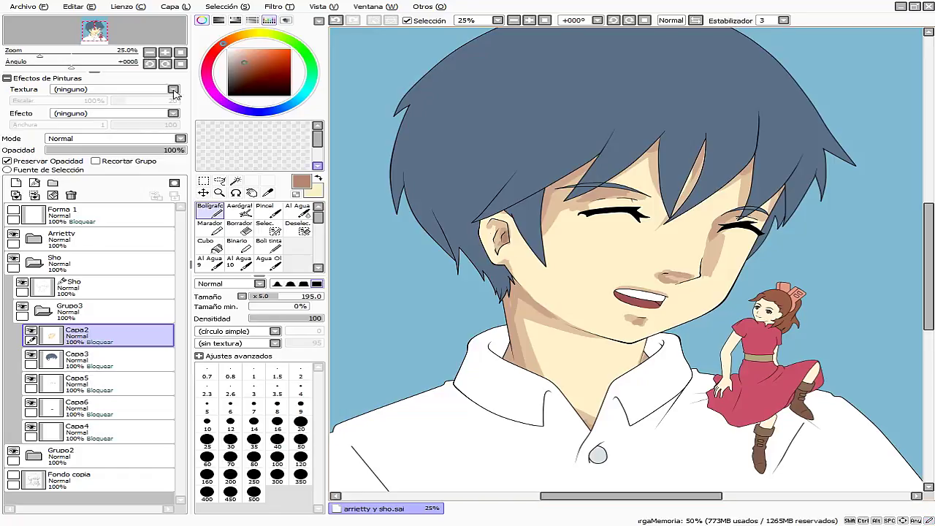
drag(588, 197, 637, 196)
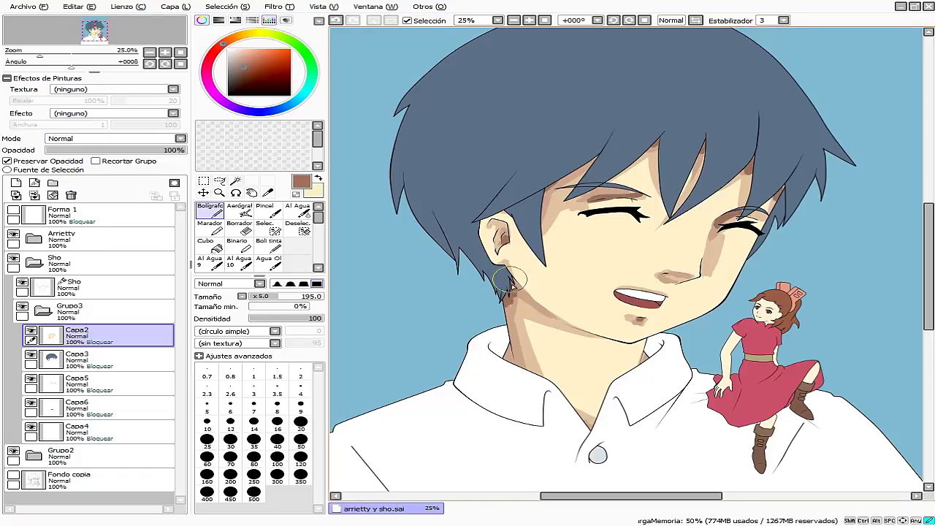
Blend the neck and forehead shadows with the Pincel brush at size 120, lowering its density to 27.
key(b)
click(278, 318)
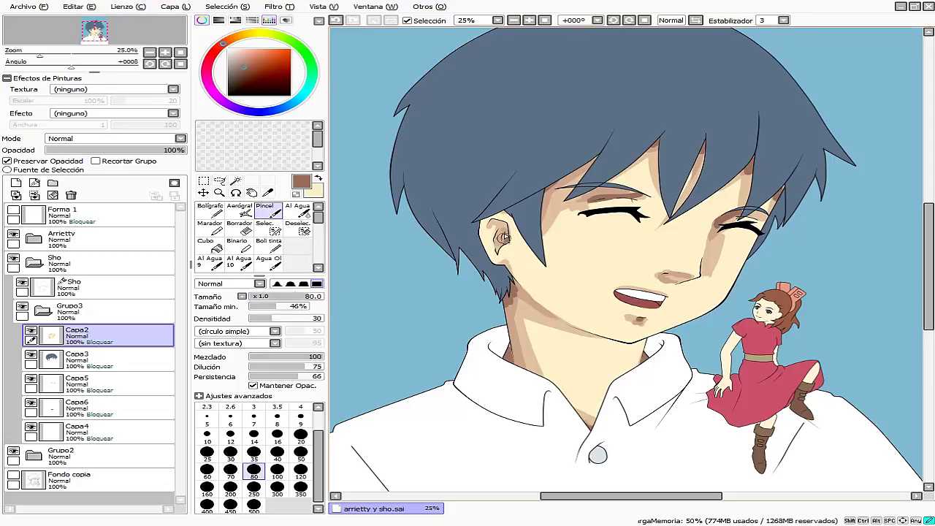
click(282, 318)
key(bracketright)
key(bracketright)
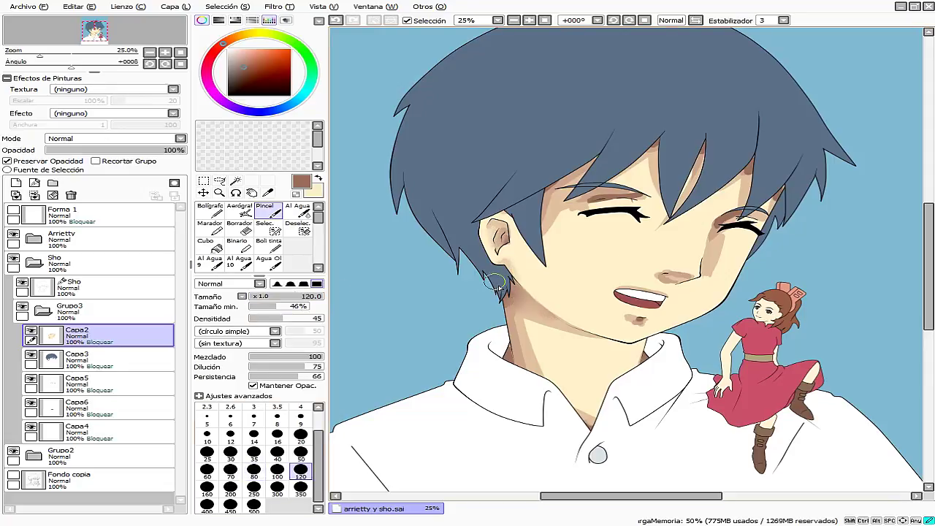
click(269, 318)
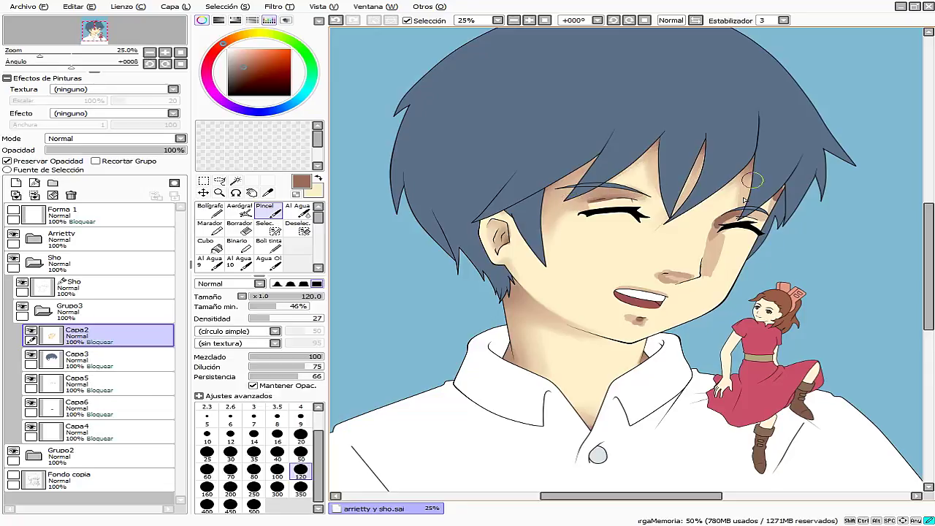
Blend the shadows around the eyes, nose and chin with the Pincel brush at density 43 and size 85.
key(x)
key(n)
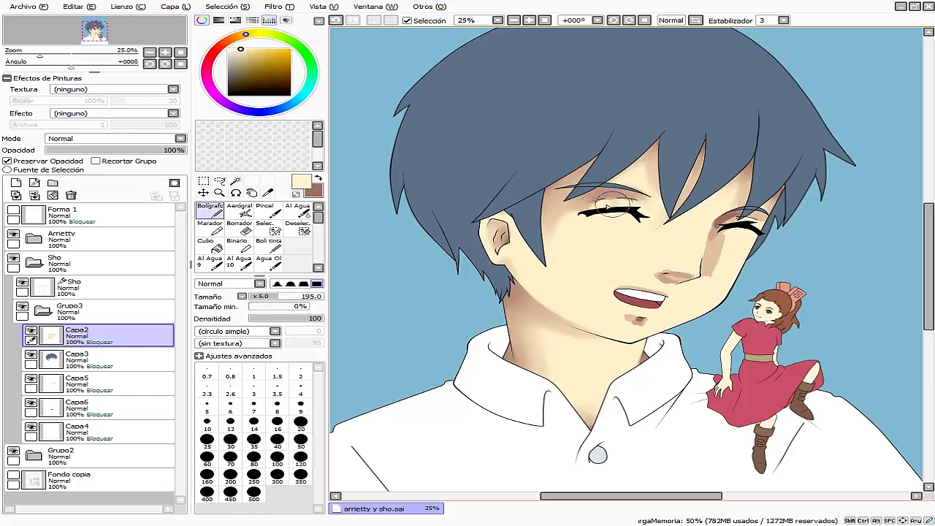
key(b)
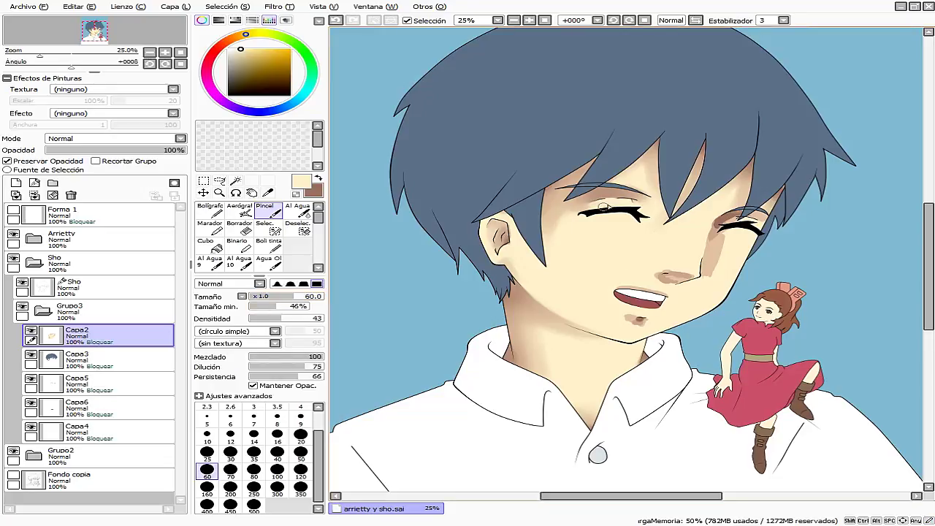
key(x)
mouse_move(657, 236)
mouse_down()
mouse_move(719, 234)
mouse_move(725, 255)
mouse_move(668, 280)
mouse_up()
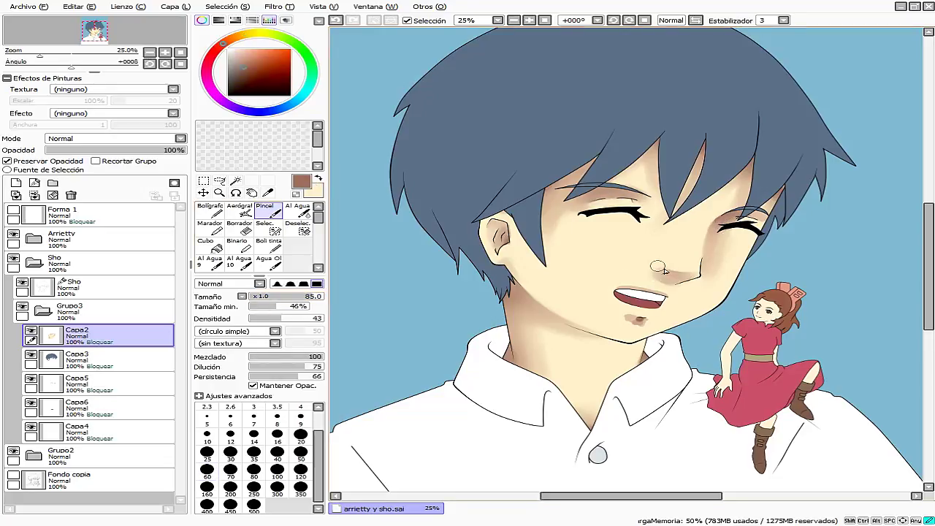
key(x)
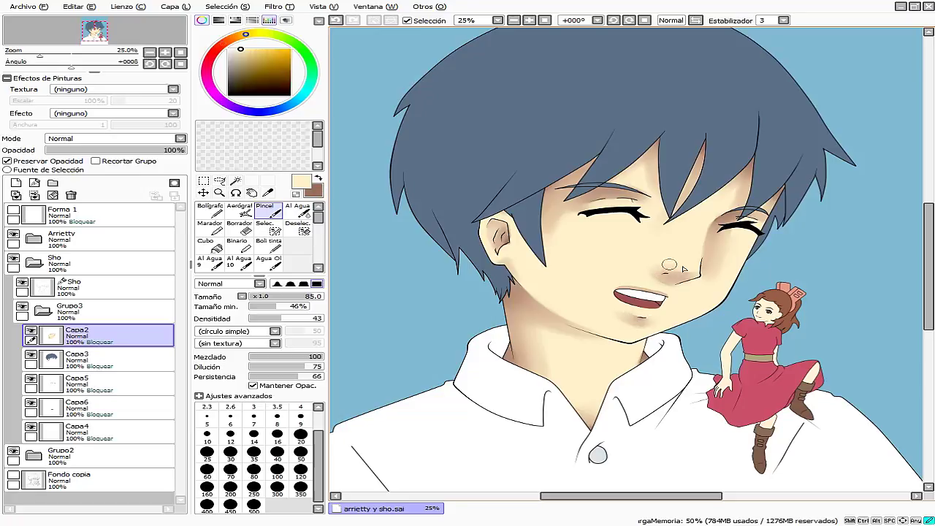
Add reddish-brown accents at the nose and neck with the Bolígrafo, and blend them and the eyelid shadow with the Pincel.
key(n)
key(x)
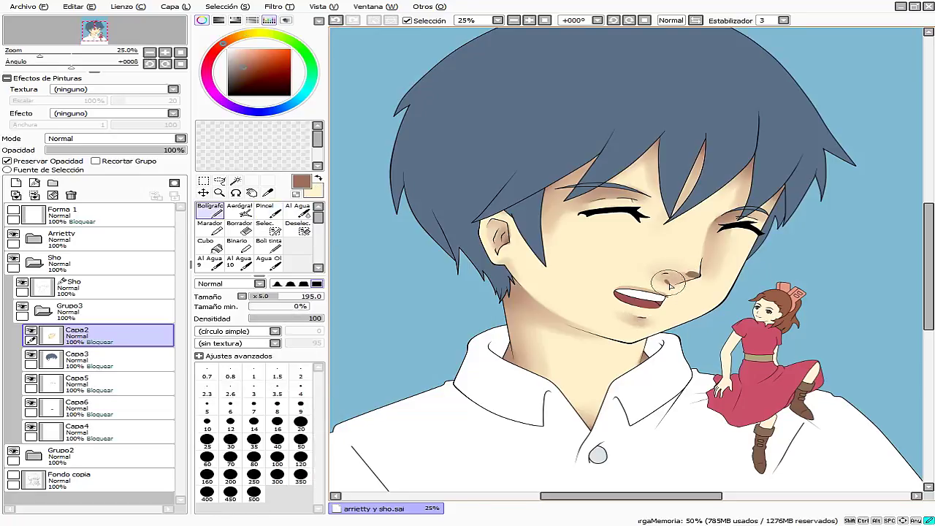
key(b)
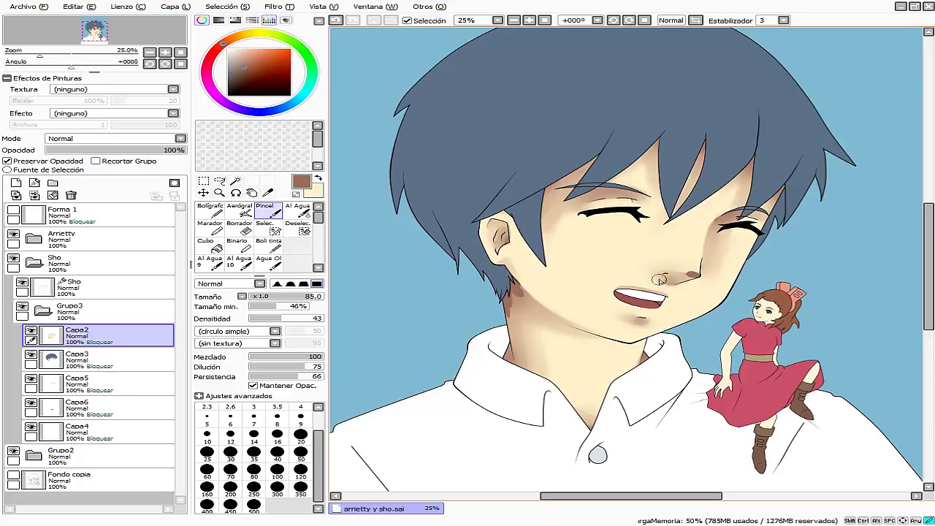
right_click(259, 213)
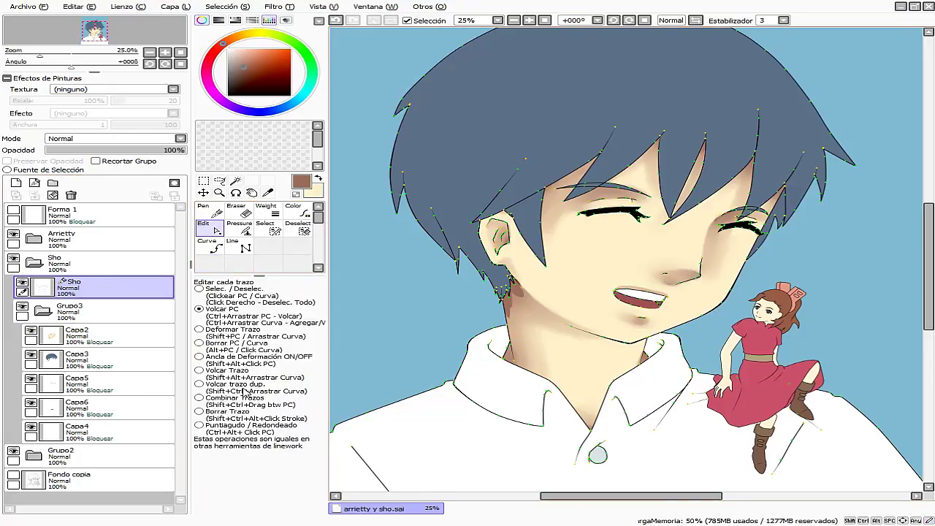
key(Escape)
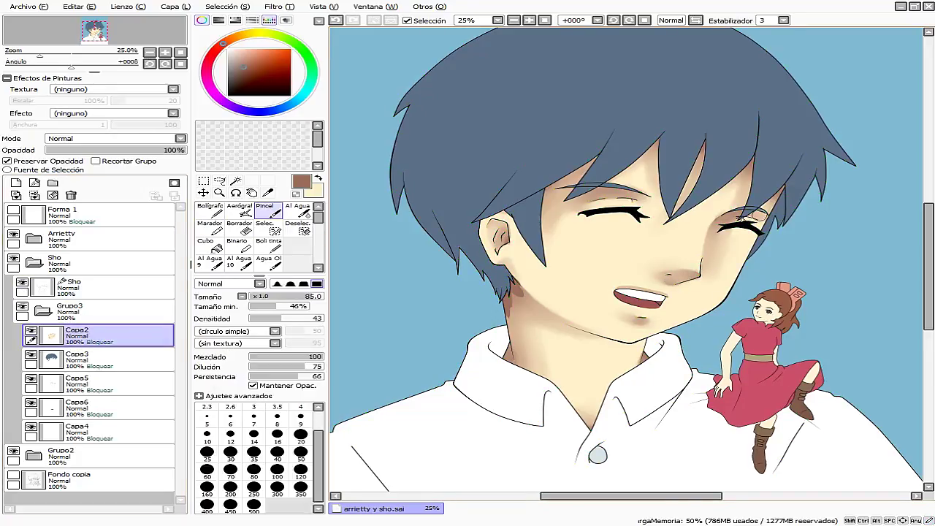
mouse_move(609, 194)
mouse_down()
mouse_move(577, 199)
mouse_move(564, 183)
mouse_up()
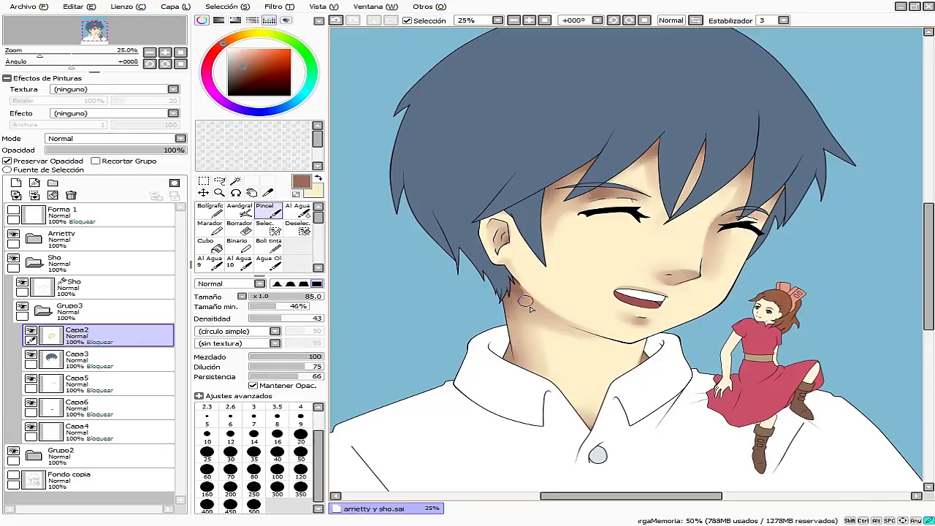
Refine the shading around the near eye and along the jaw at 50% zoom with the Pincel brush at size 57.
key(x)
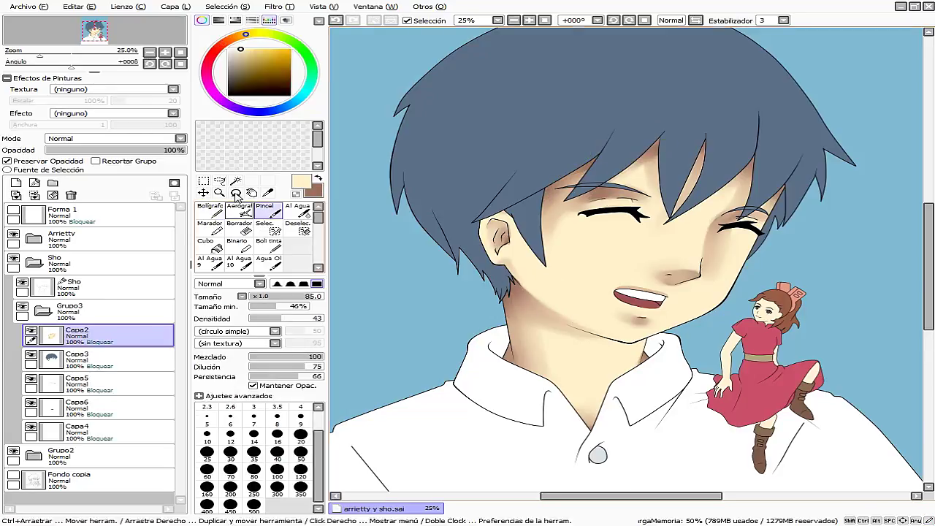
ctrl+click(671, 300)
drag(420, 137, 357, 246)
key(x)
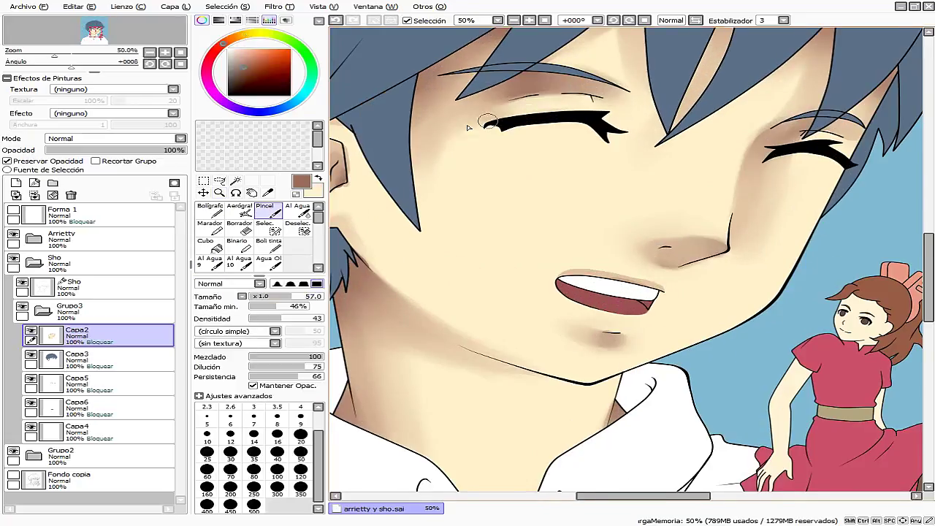
drag(620, 495, 596, 495)
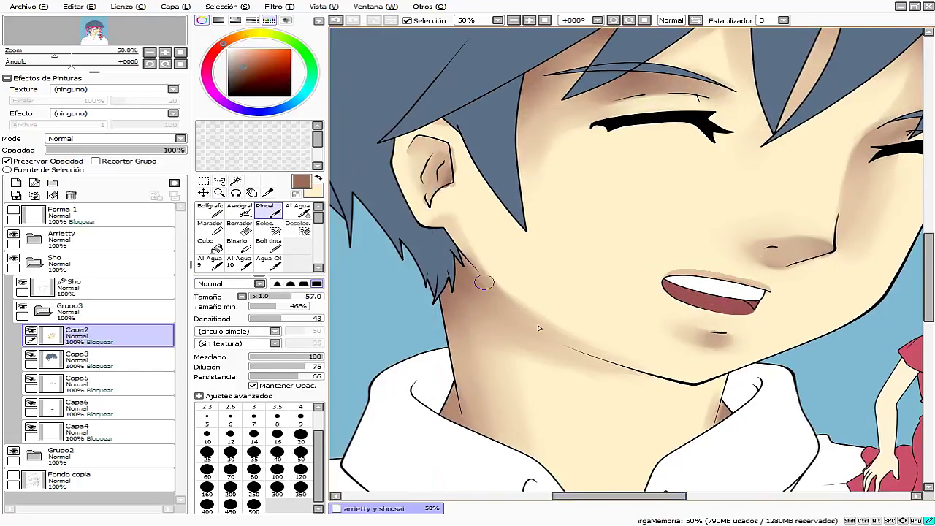
Retouch the shadow edges along the jaw and ear, alternating the light skin and brown tones with the Bolígrafo and Pincel.
key(n)
key(x)
key(x)
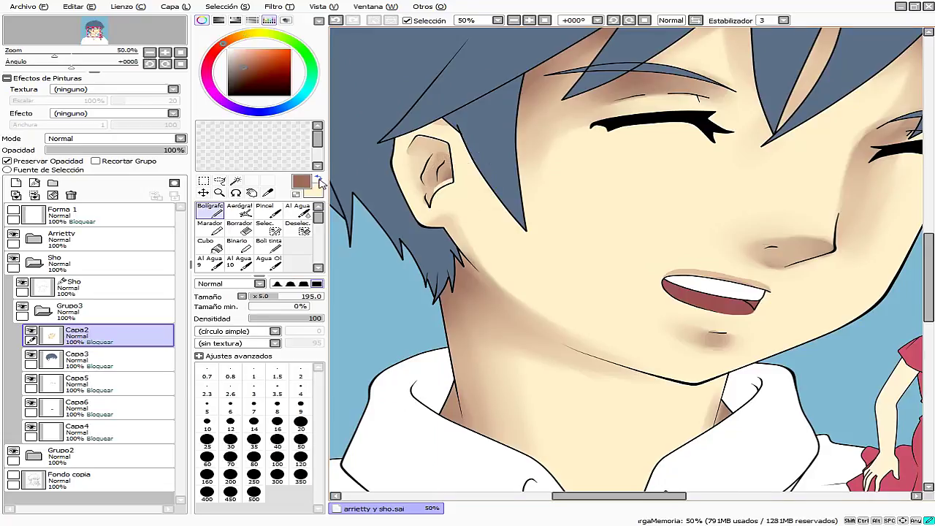
key(b)
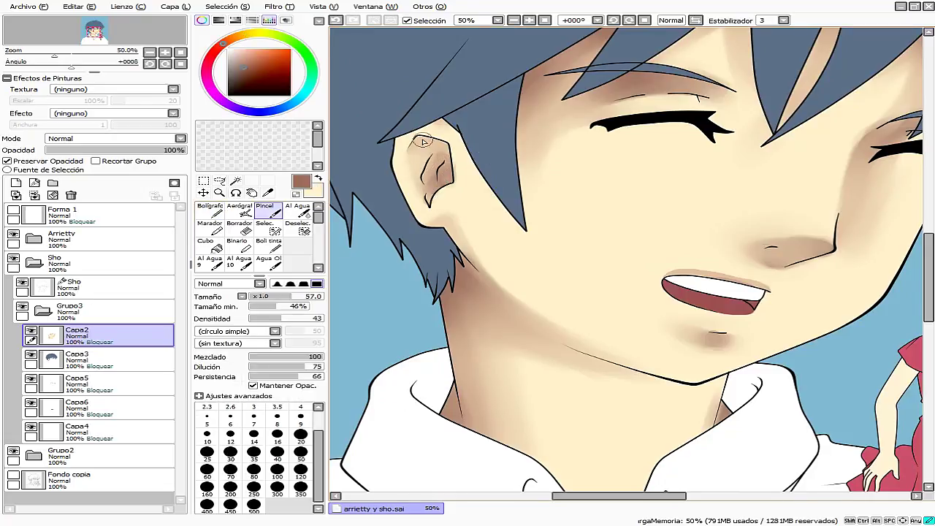
key(x)
key(x)
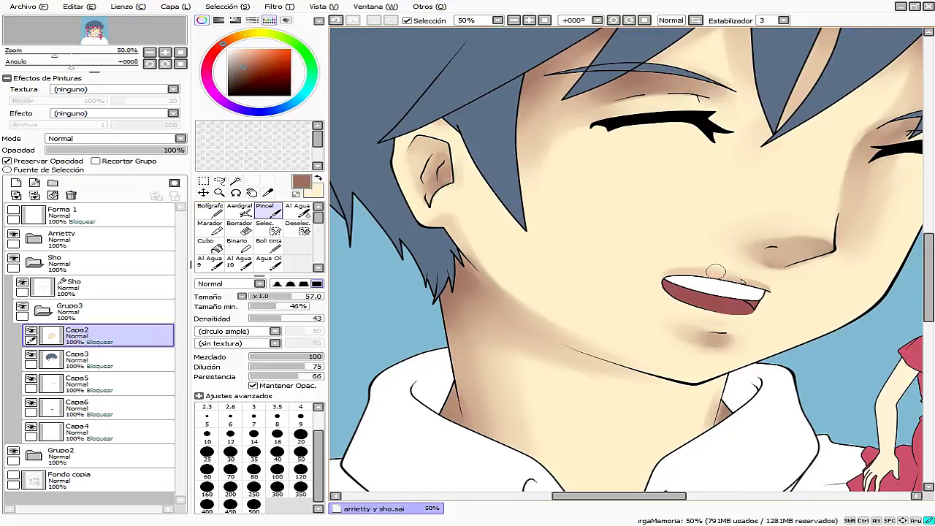
Retouch the skin between mouth and nose using the Bolígrafo at size 95 and the Pincel with light and brown tones.
key(n)
key(x)
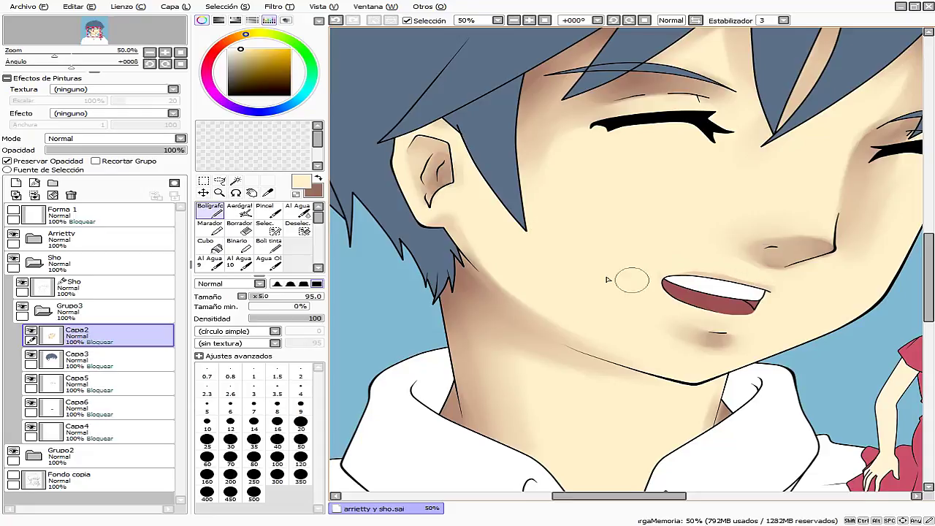
key(x)
key(b)
key(n)
key(b)
key(x)
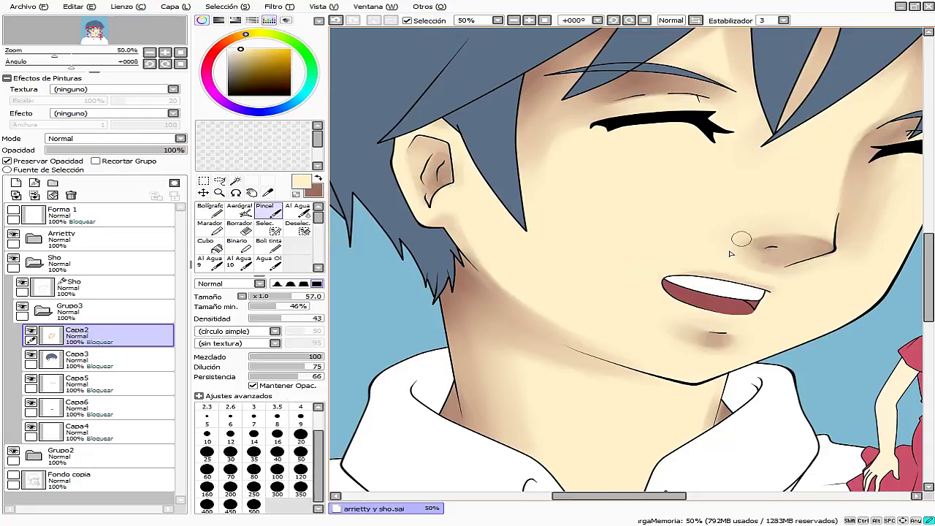
Deepen the brown shadow around the nose and on the neck below the ear, blending with the Pincel brush.
key(n)
key(x)
key(b)
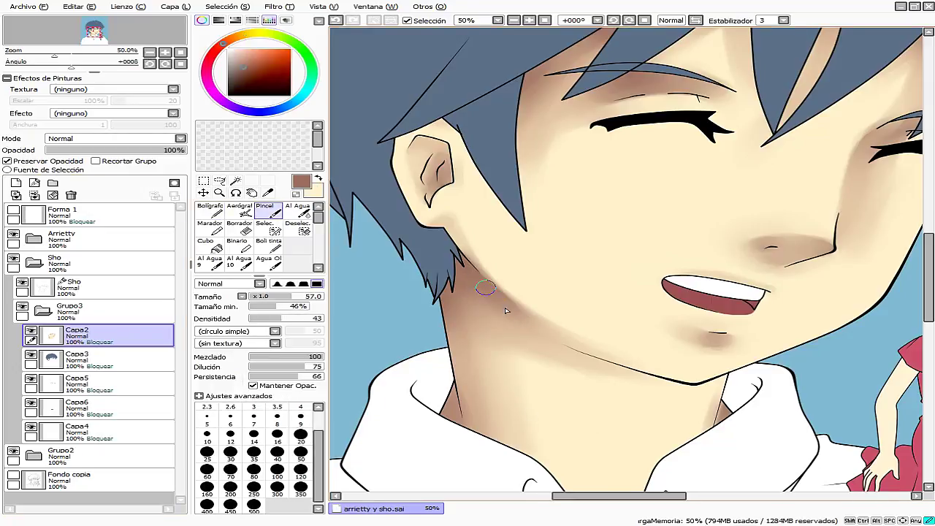
Soften the shading around the far eye and under the fringe with the Pincel brush, enlarged to size 89.
scroll(452, 249, right, 5)
drag(685, 120, 725, 136)
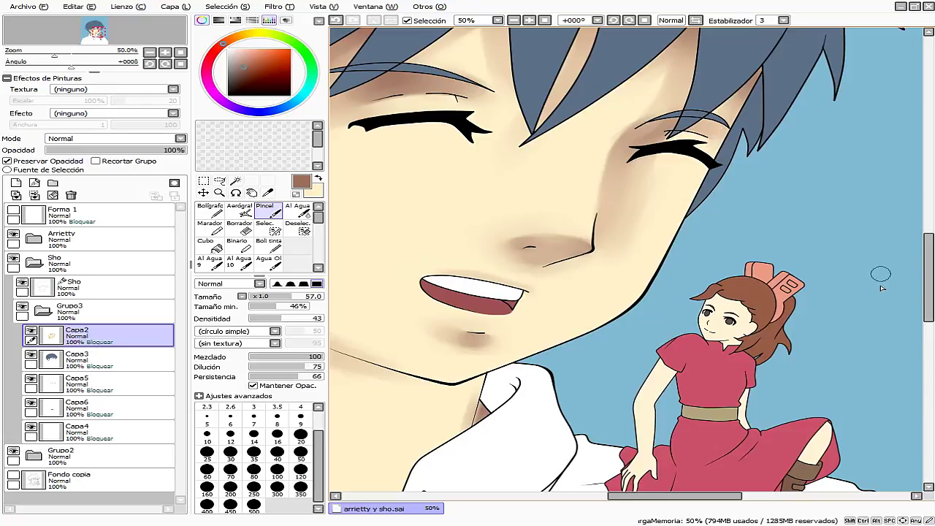
scroll(600, 184, up, 3)
scroll(601, 185, left, 4)
key(x)
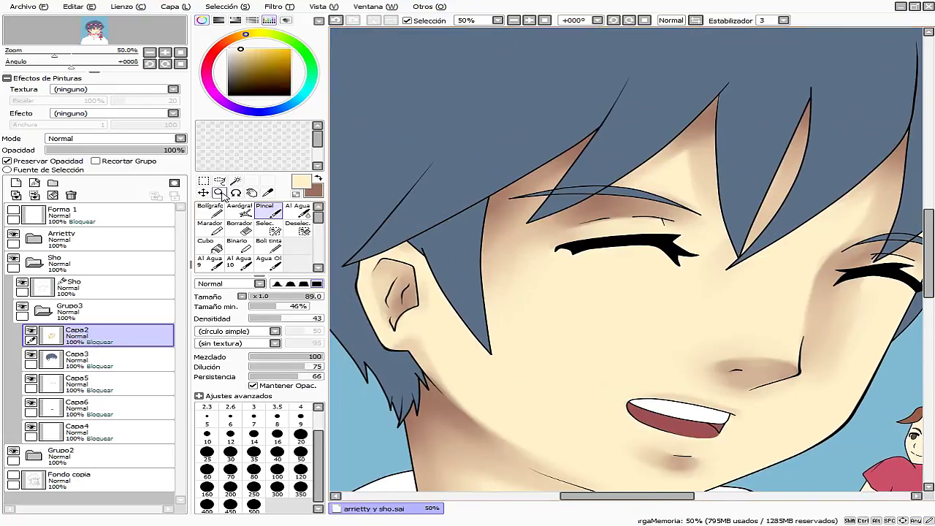
Add a new layer above the hair layer Capa3, clip it with Recortar Grupo and set a dark slate blue sampled from the hair.
key(minus)
click(16, 182)
click(267, 192)
click(95, 161)
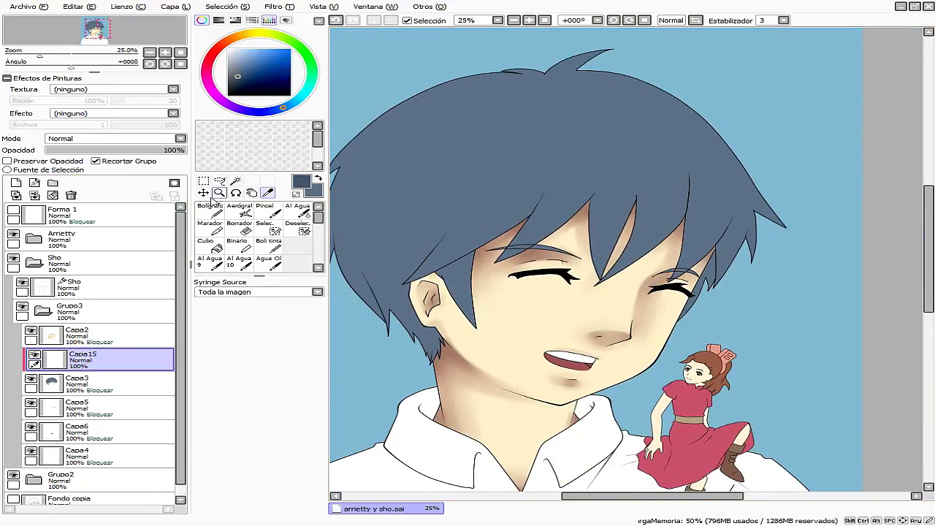
Paint dark blue shadow strands in the hair behind the ear and at the nape with the Bolígrafo at size 95.
key(n)
scroll(470, 212, left, 2)
mouse_move(477, 356)
mouse_down()
mouse_move(436, 316)
mouse_move(447, 336)
mouse_up()
alt+click(428, 267)
mouse_move(438, 270)
mouse_down()
mouse_move(456, 330)
mouse_move(430, 287)
mouse_move(443, 336)
mouse_up()
alt+click(457, 329)
Paint long curved dark blue shadow strands down the back of the boy's head.
mouse_move(403, 264)
mouse_down()
mouse_move(398, 208)
mouse_move(392, 175)
mouse_up()
drag(460, 117, 391, 203)
drag(374, 219, 378, 259)
drag(398, 165, 374, 255)
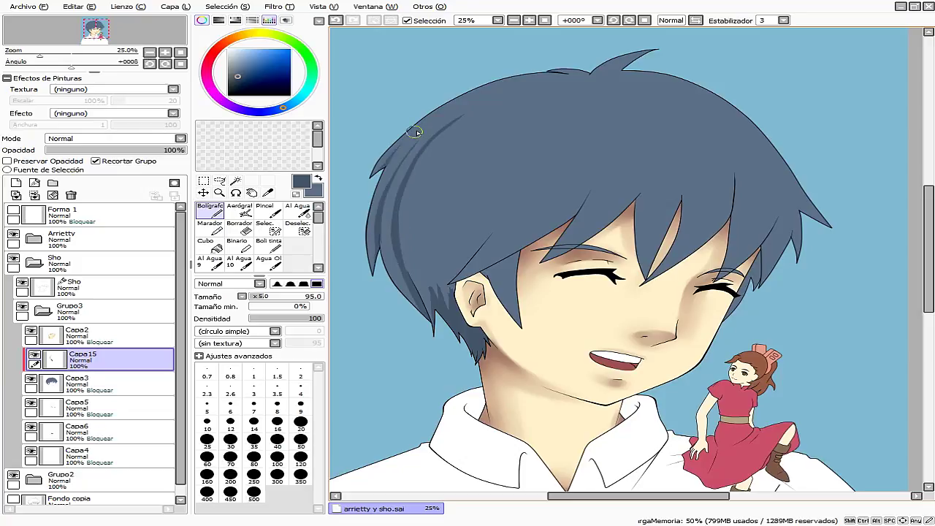
drag(473, 95, 422, 126)
drag(438, 184, 427, 281)
mouse_move(467, 142)
mouse_down()
mouse_move(428, 256)
mouse_move(430, 191)
mouse_move(427, 287)
mouse_up()
drag(419, 182, 413, 241)
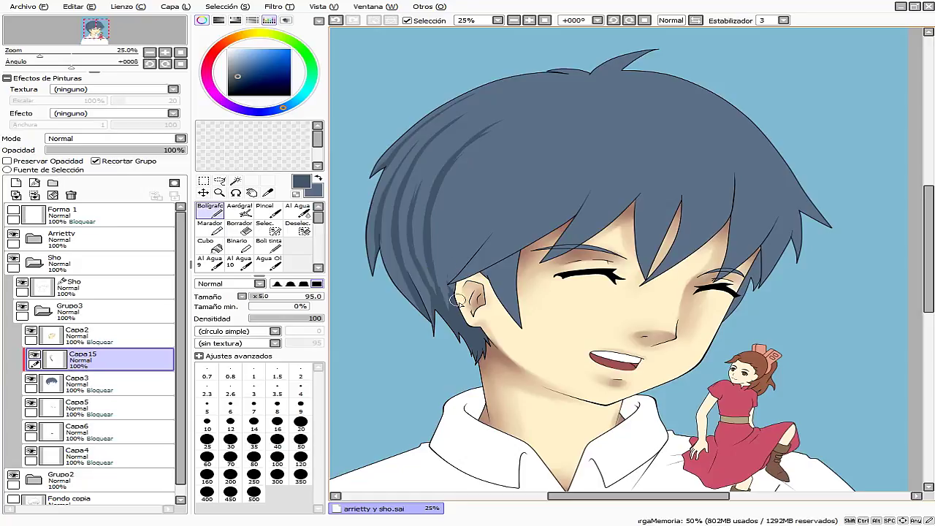
Paint dark blue shadow strands in the hair above the ear and along the near side of the fringe.
drag(446, 274, 448, 203)
drag(474, 167, 450, 219)
drag(514, 209, 452, 292)
drag(526, 157, 467, 255)
drag(540, 135, 449, 278)
drag(471, 199, 462, 279)
drag(544, 213, 471, 276)
drag(580, 203, 490, 276)
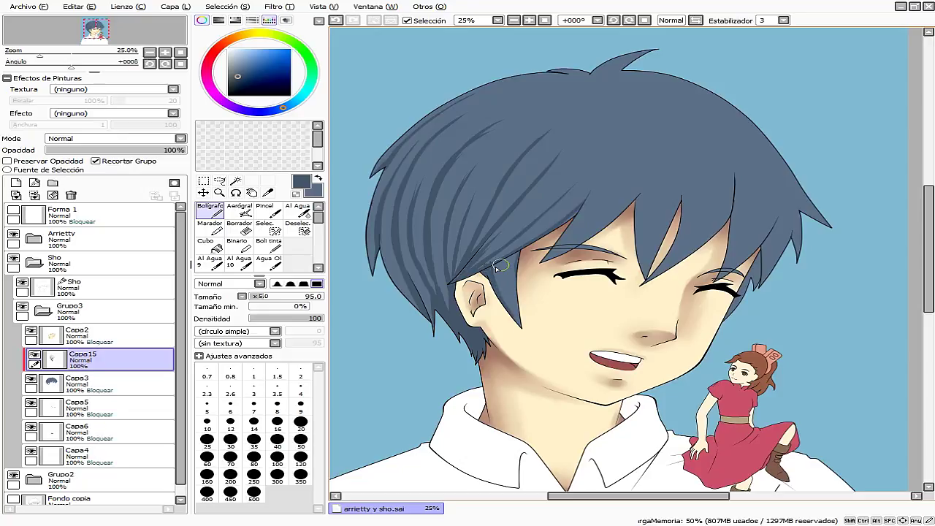
mouse_move(544, 259)
mouse_down()
mouse_move(588, 173)
mouse_move(595, 194)
mouse_up()
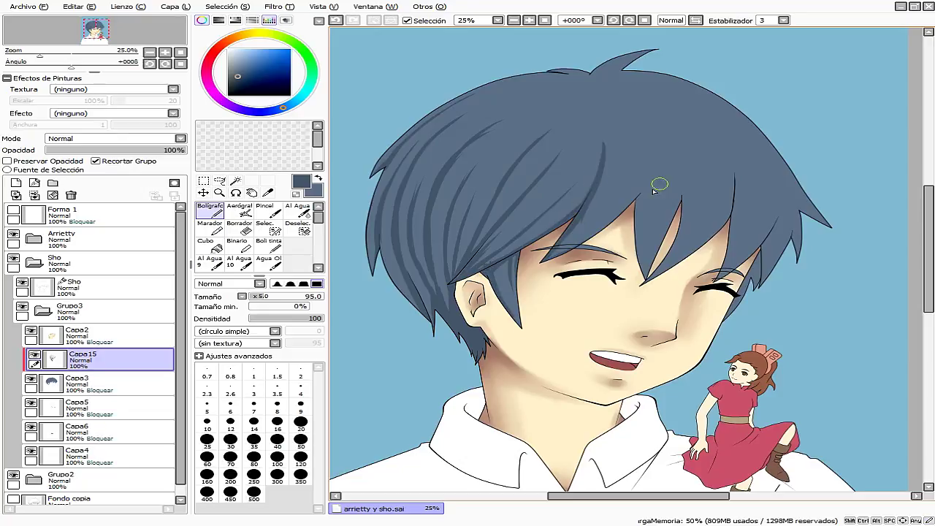
Paint dark blue shadow strands through the middle of the fringe and the locks on the far side of the face.
mouse_move(640, 141)
mouse_down()
mouse_move(633, 288)
mouse_move(682, 200)
mouse_move(661, 138)
mouse_up()
drag(732, 227, 723, 277)
drag(736, 166, 726, 260)
drag(712, 150, 725, 174)
drag(770, 247, 774, 194)
drag(774, 153, 763, 208)
drag(759, 259, 746, 307)
drag(792, 191, 790, 237)
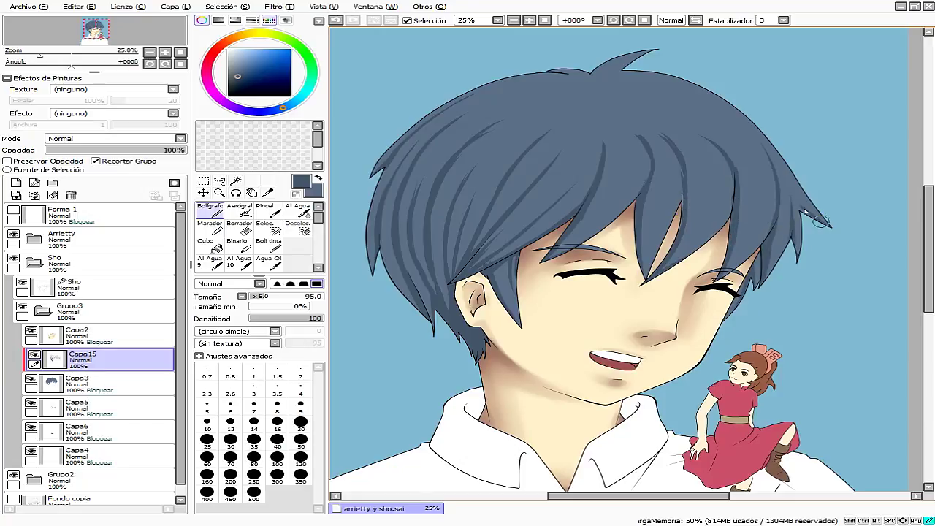
Add curved dark blue shadow strands radiating from the crown across the top of the hair.
drag(541, 110, 438, 169)
drag(498, 96, 388, 213)
drag(549, 128, 465, 245)
drag(479, 101, 589, 83)
drag(661, 116, 709, 140)
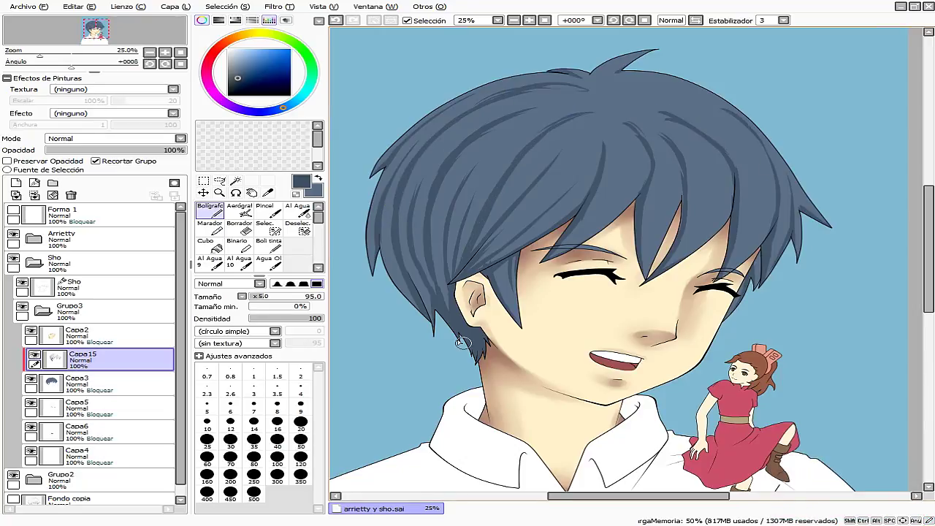
Paint darker blue shadow accents over the nape locks and along the existing strands down the fringe.
mouse_move(434, 324)
mouse_down()
mouse_move(448, 311)
mouse_move(478, 217)
mouse_move(477, 229)
mouse_move(392, 276)
mouse_up()
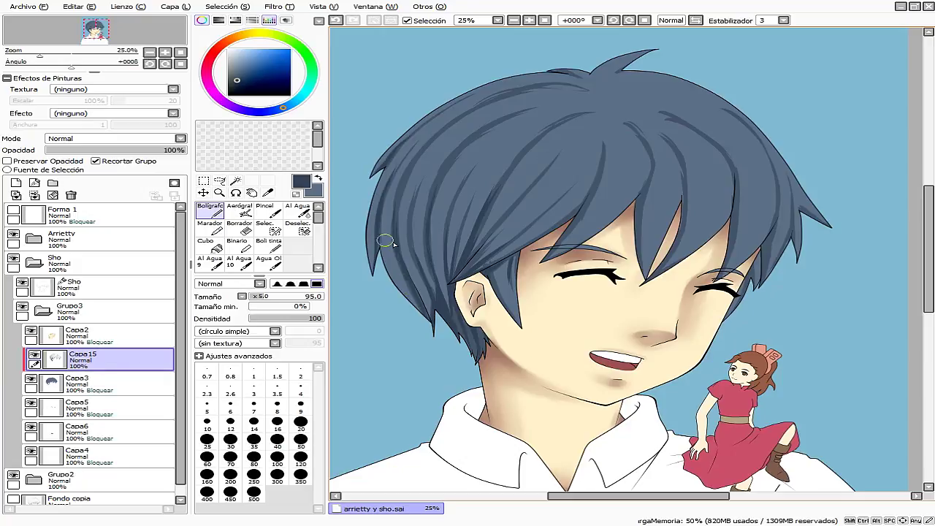
mouse_move(539, 142)
mouse_down()
mouse_move(600, 157)
mouse_move(592, 214)
mouse_up()
drag(624, 124, 640, 259)
drag(683, 150, 690, 223)
drag(718, 142, 732, 244)
drag(772, 213, 768, 236)
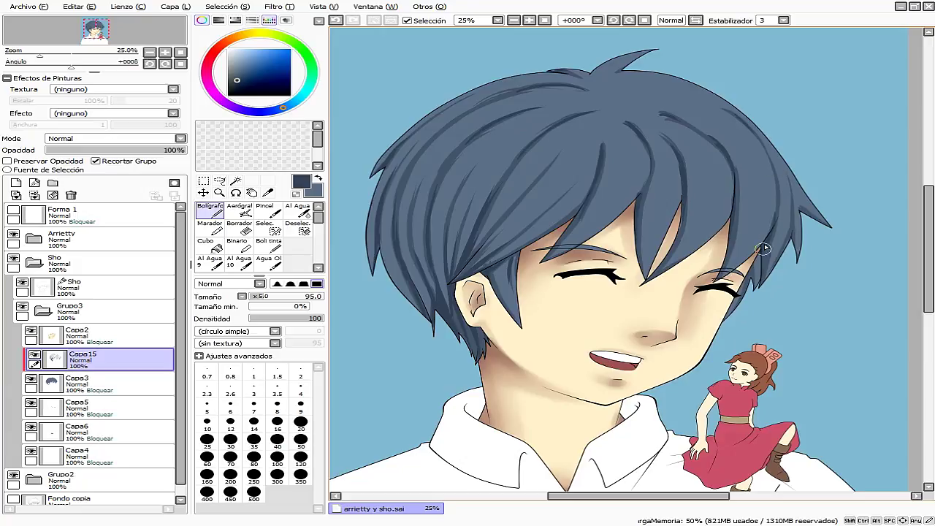
Sample the dark tone near the ear and deepen the strand roots above the ear and at the top of the hair.
alt+click(448, 317)
mouse_move(441, 292)
mouse_down()
mouse_move(457, 335)
mouse_move(483, 210)
mouse_up()
drag(570, 90, 520, 82)
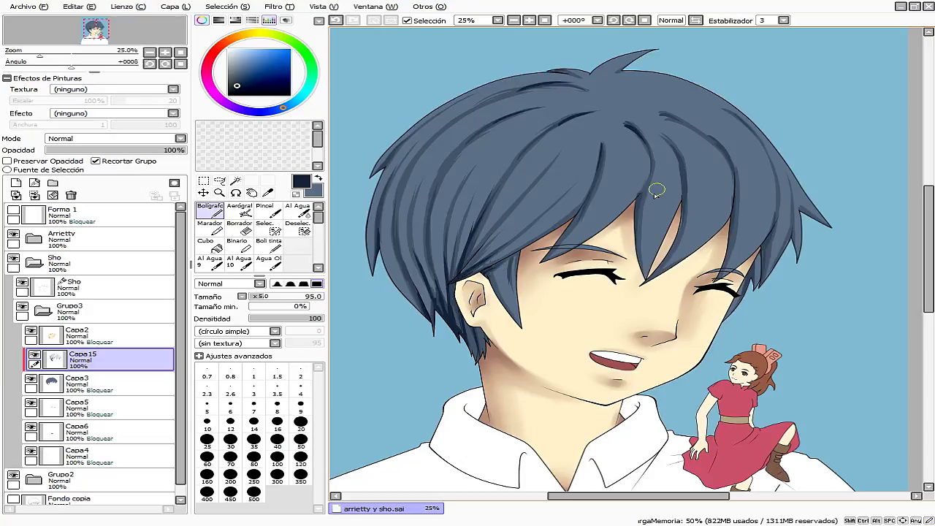
Blend the dark strands above the ear and through the near side of the fringe with the Pincel brush at size 64.
key(b)
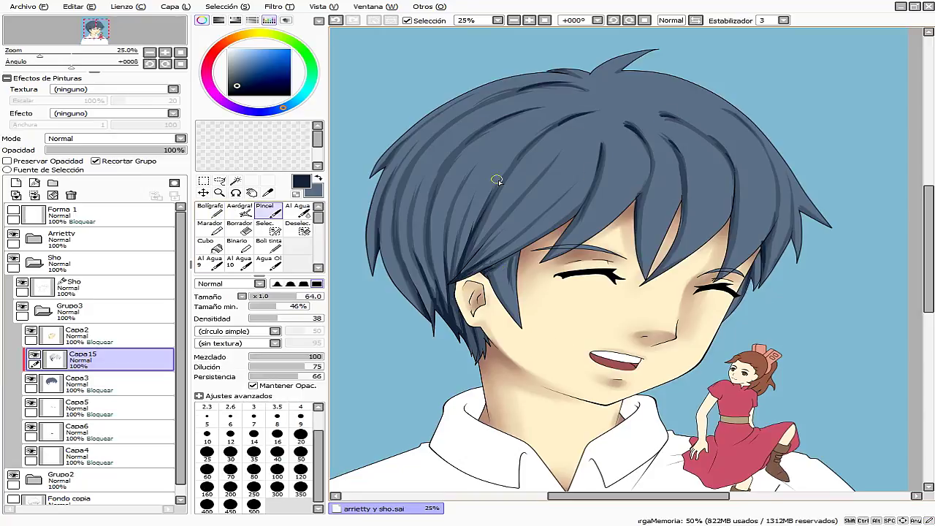
drag(533, 137, 497, 184)
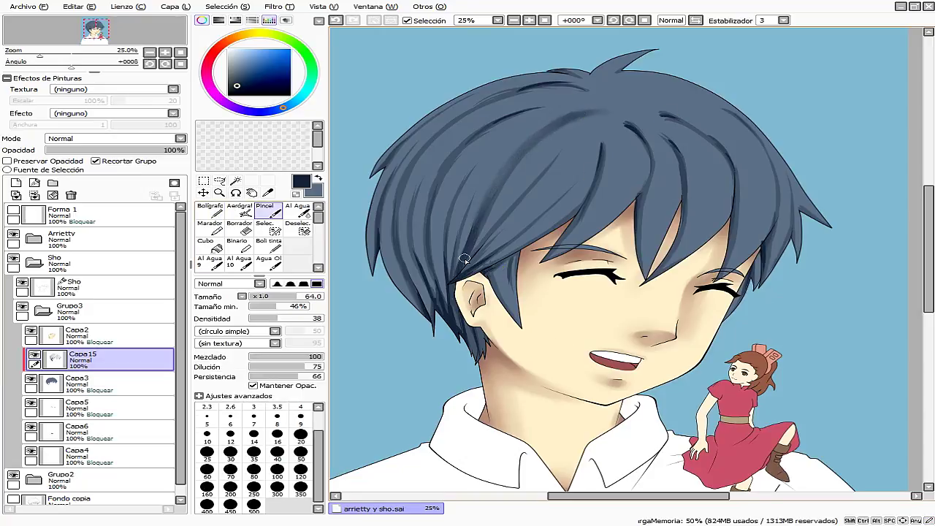
drag(495, 226, 573, 134)
key(e)
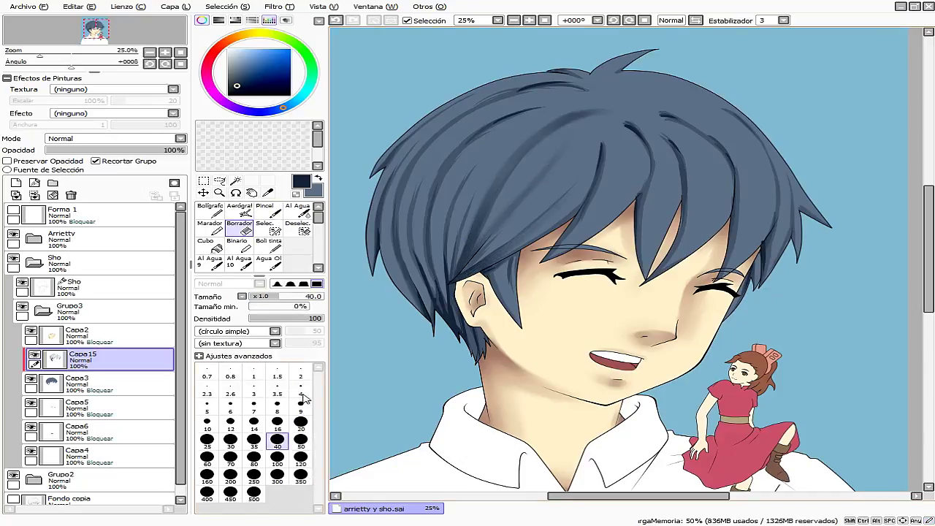
key(b)
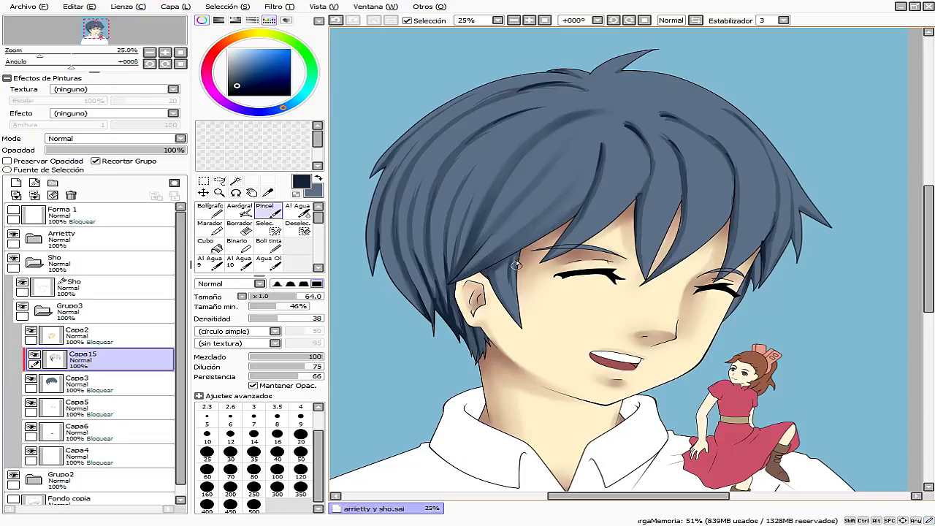
drag(550, 259, 606, 152)
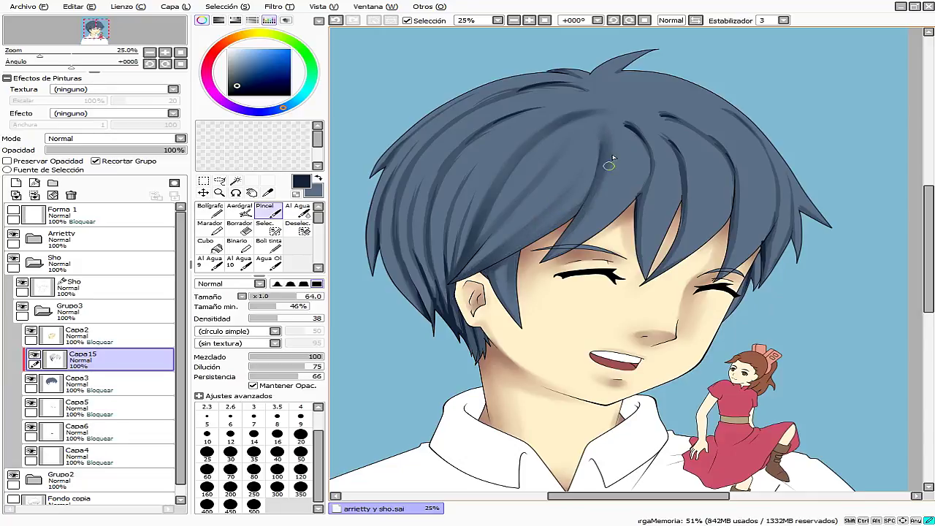
Blend the dark strands at the nape, the back of the head and the upper back of the crown.
mouse_move(467, 322)
mouse_down()
mouse_move(457, 325)
mouse_move(438, 289)
mouse_move(427, 239)
mouse_move(447, 292)
mouse_move(478, 163)
mouse_move(478, 176)
mouse_up()
mouse_move(469, 218)
mouse_down()
mouse_move(434, 322)
mouse_move(417, 268)
mouse_up()
drag(425, 317, 400, 260)
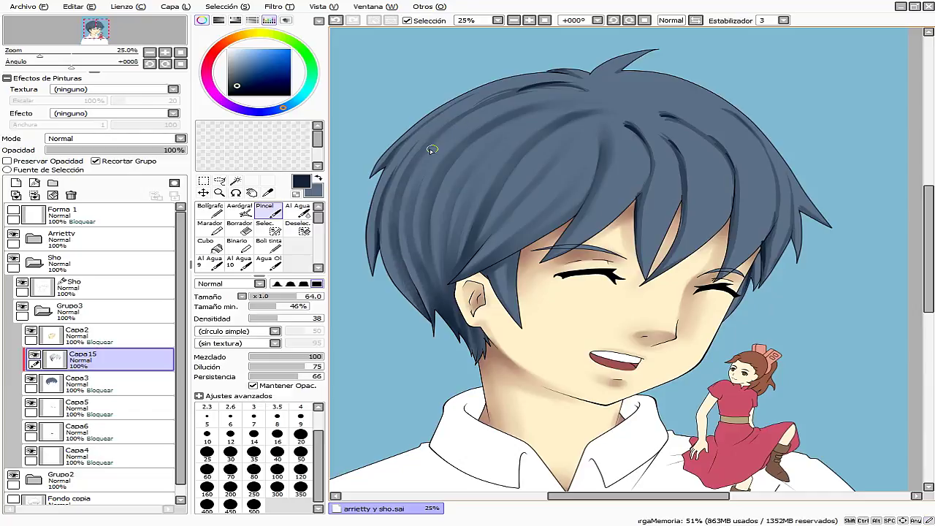
drag(510, 93, 536, 87)
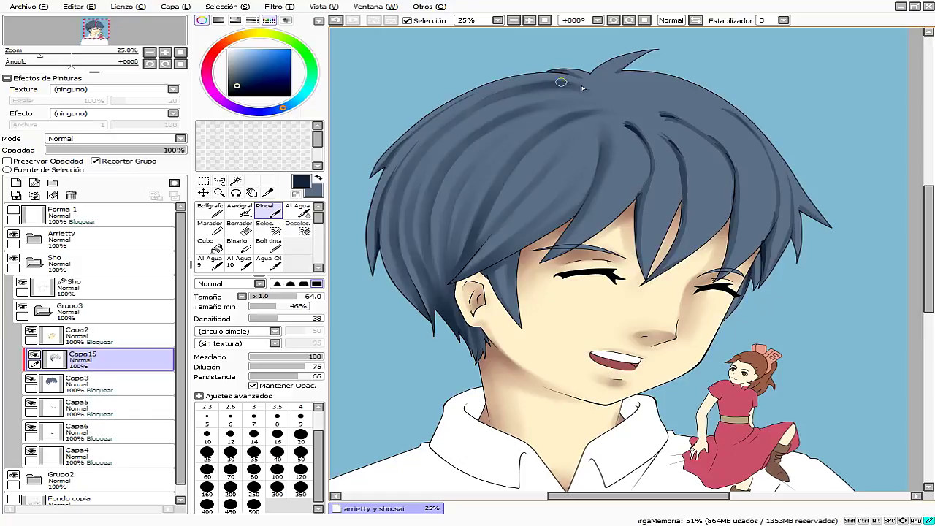
mouse_move(373, 228)
mouse_down()
mouse_move(394, 157)
mouse_move(381, 170)
mouse_move(394, 152)
mouse_up()
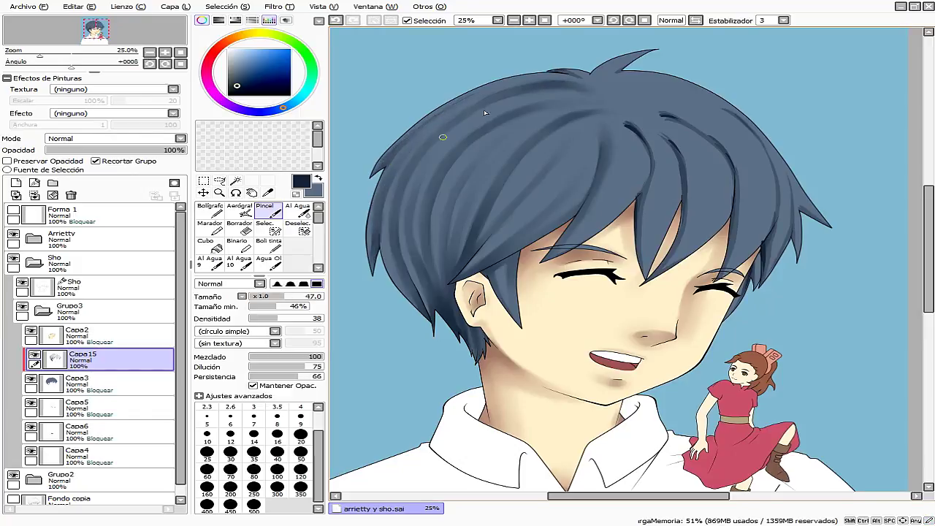
Blend the central fringe strands, enlarging the Pincel brush to size 80.
drag(641, 130, 650, 146)
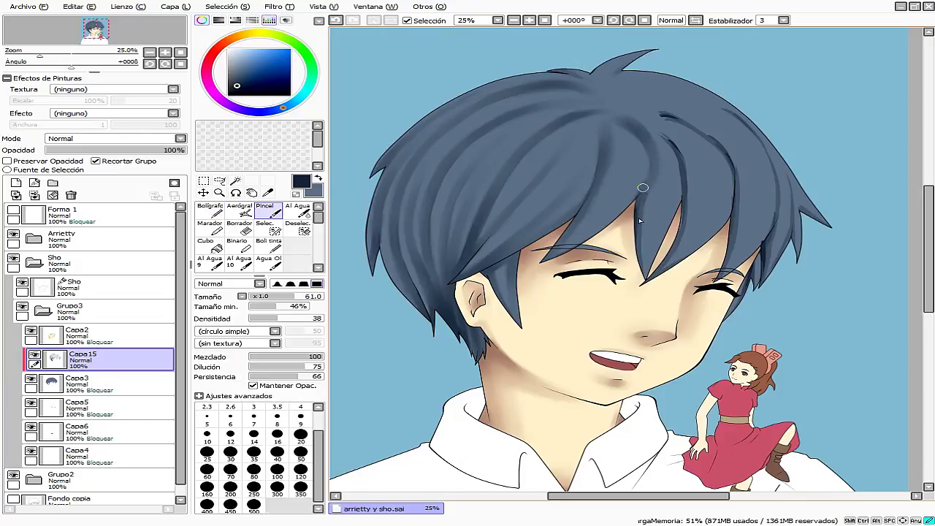
key(bracketright)
key(bracketright)
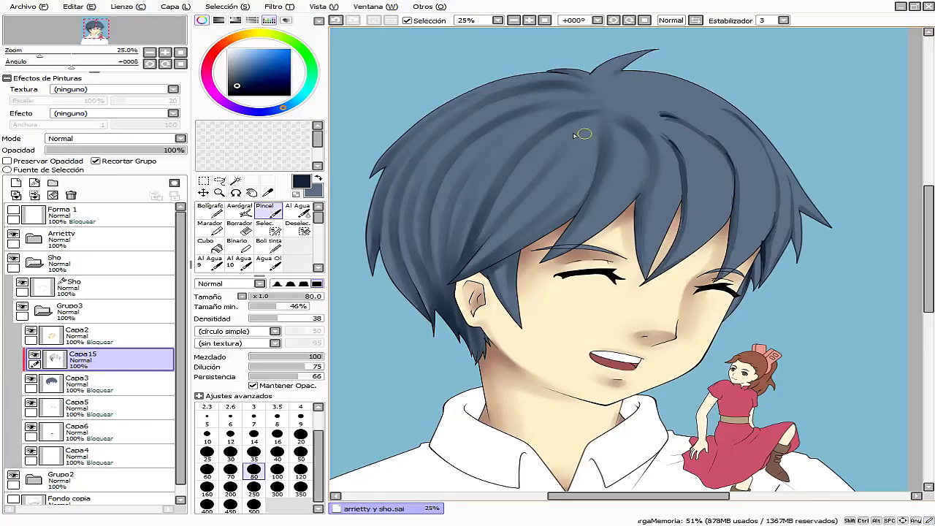
drag(680, 212, 689, 176)
Mirror the canvas view and blend the shadow strands on the far side of the hair.
key(h)
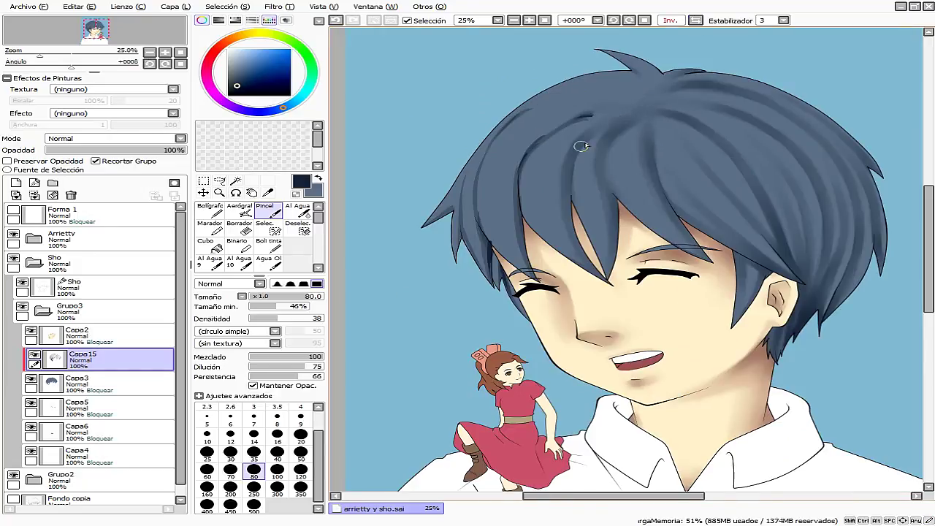
mouse_move(517, 227)
mouse_down()
mouse_move(522, 169)
mouse_move(536, 150)
mouse_up()
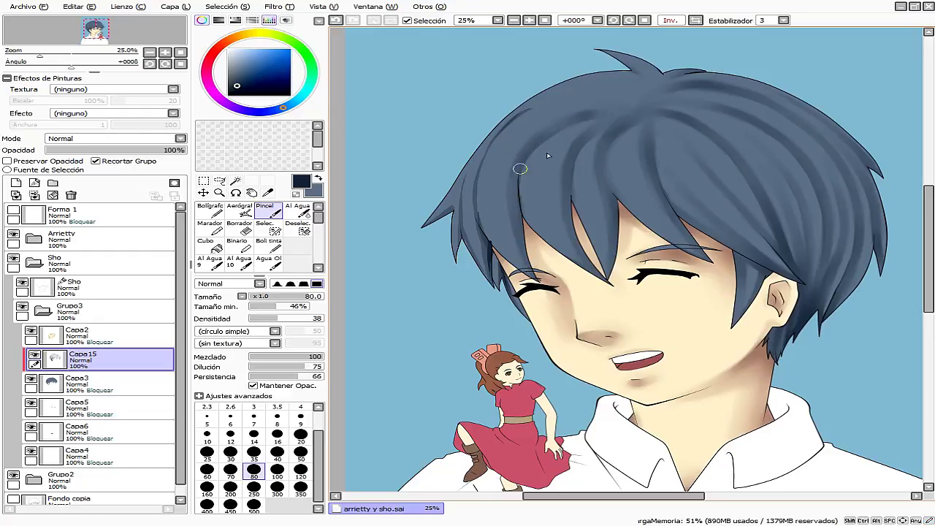
mouse_move(488, 264)
mouse_down()
mouse_move(478, 223)
mouse_move(511, 121)
mouse_up()
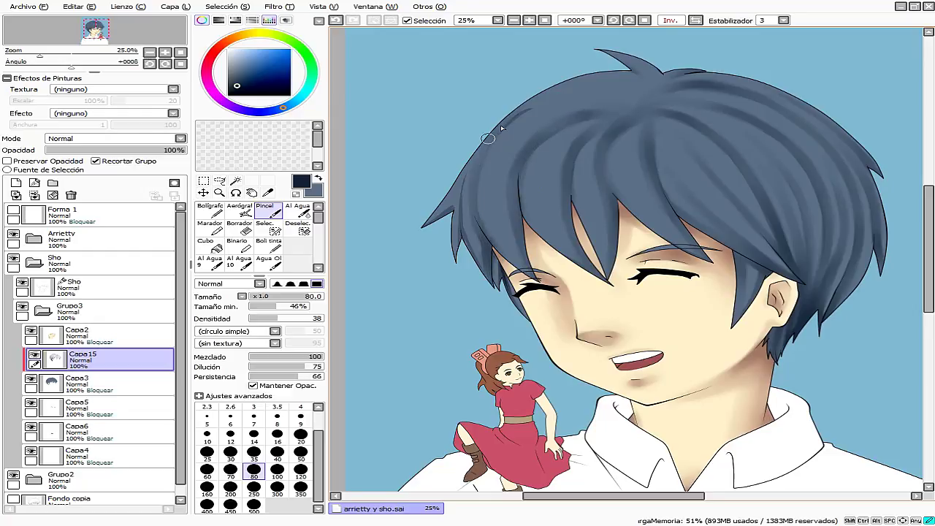
Draw short dark strokes at the crown with the Bolígrafo pen and blend them into the parting with Pincel at size 57.
key(n)
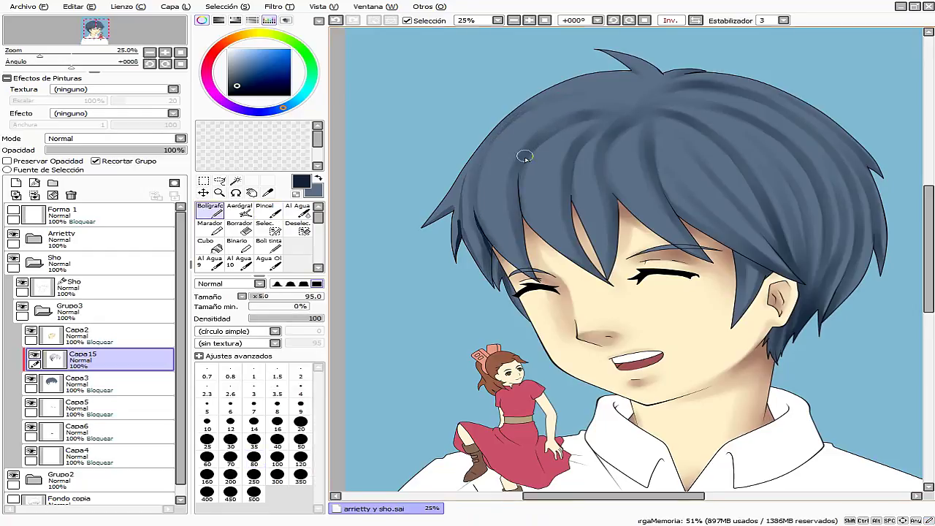
drag(636, 118, 598, 111)
key(b)
click(280, 298)
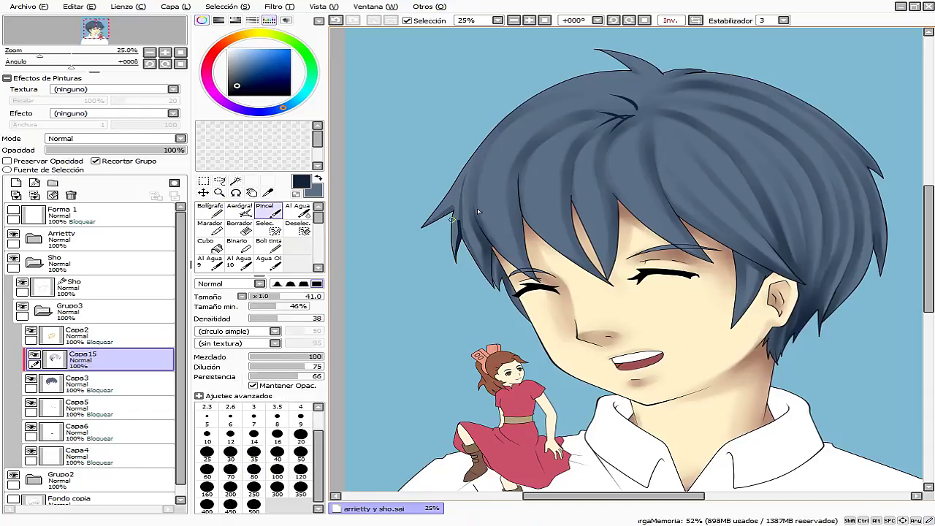
click(283, 298)
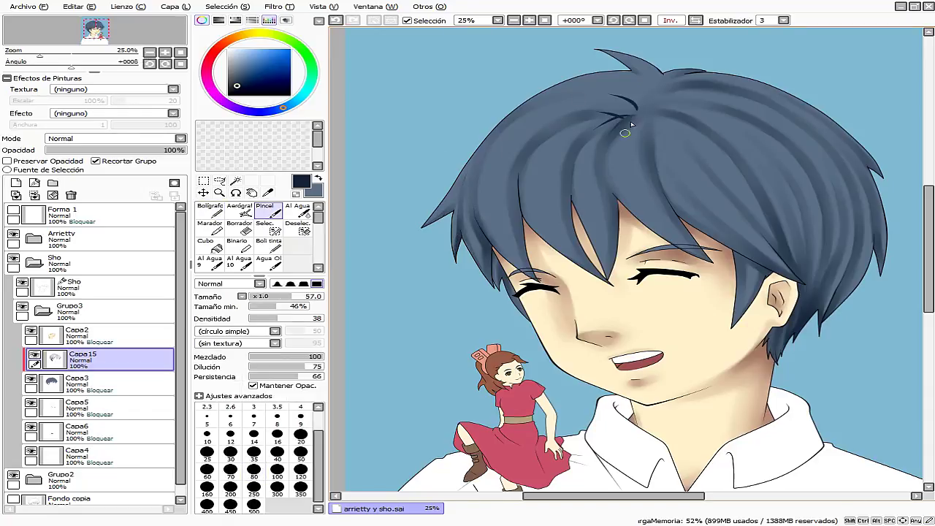
drag(604, 111, 637, 116)
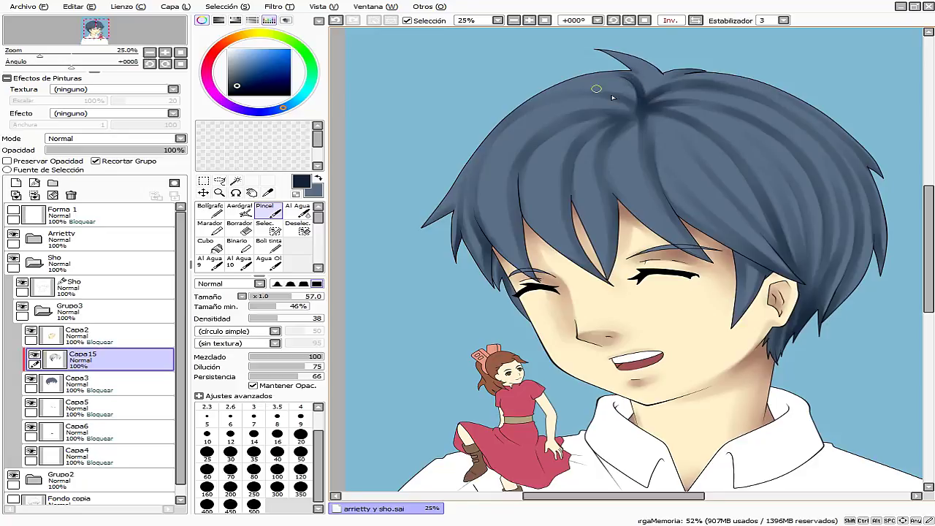
drag(640, 101, 614, 73)
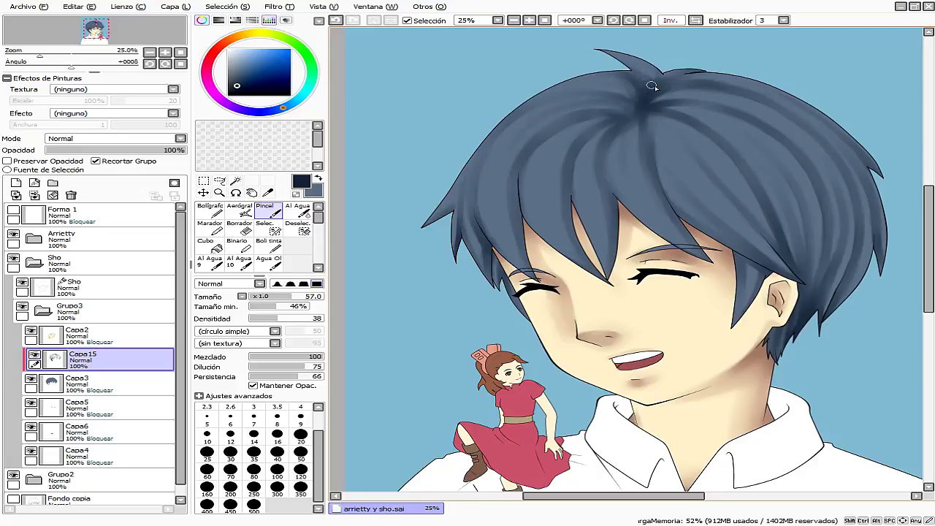
Restore the unmirrored view, then draw and blend dark strands radiating from the crown toward both sides of the hair.
key(h)
key(n)
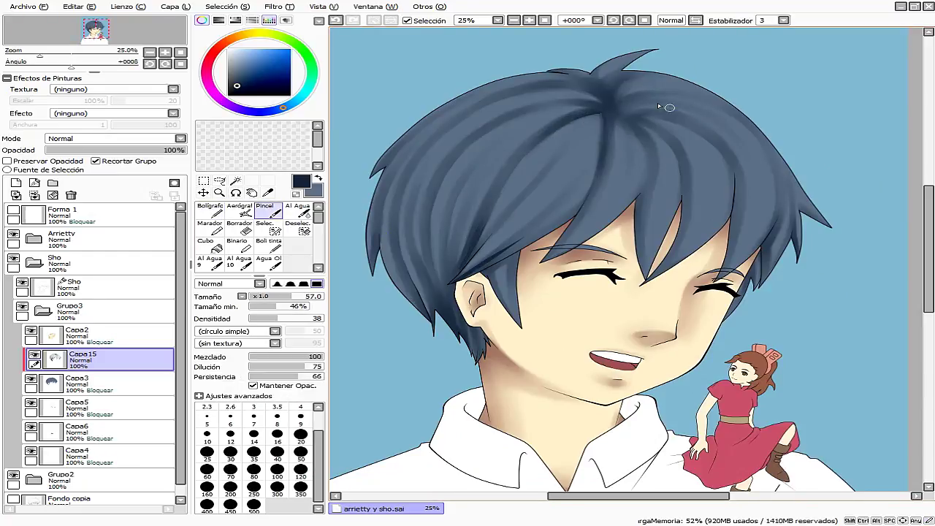
drag(661, 109, 616, 111)
key(n)
key(b)
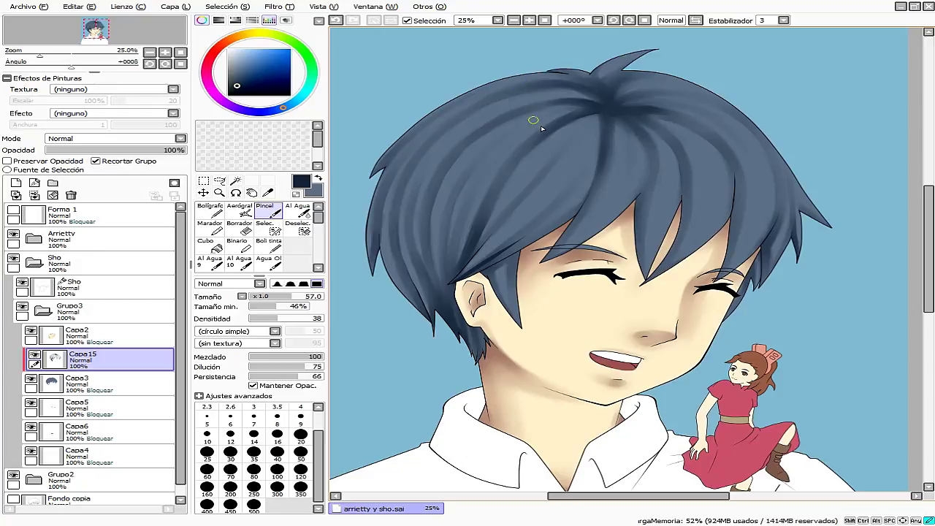
key(n)
key(b)
key(n)
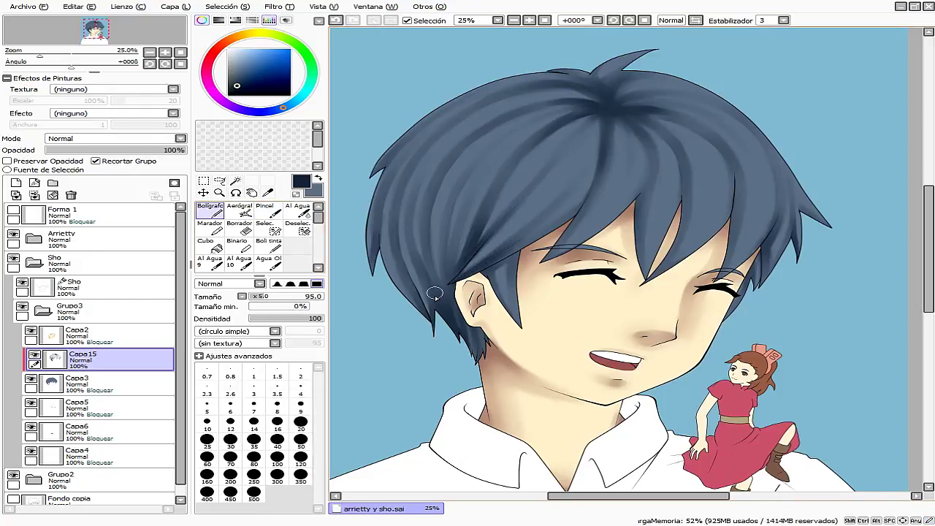
key(b)
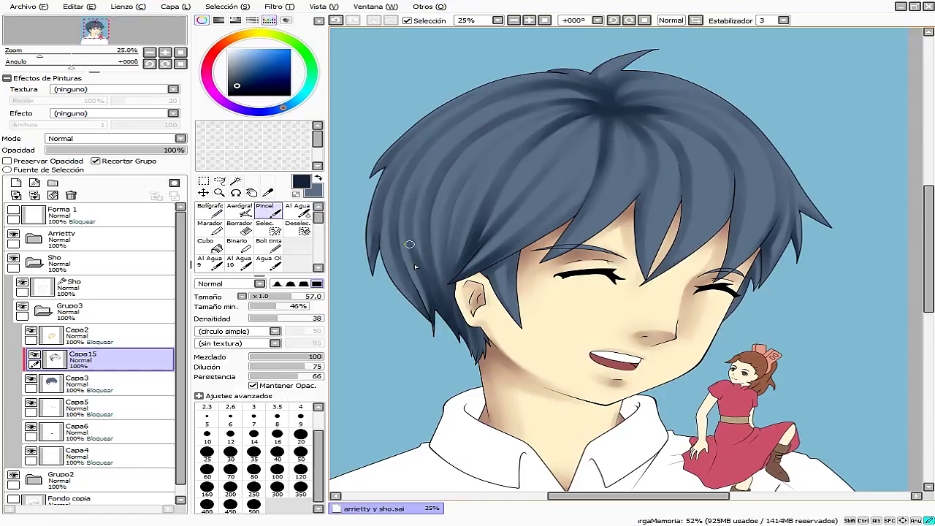
Add dark pen strands above the ear, at the nape and on the back locks, and blend and clean them up.
key(n)
drag(442, 291, 455, 191)
key(b)
key(n)
drag(466, 377, 479, 338)
key(b)
key(n)
drag(403, 262, 428, 323)
key(b)
key(e)
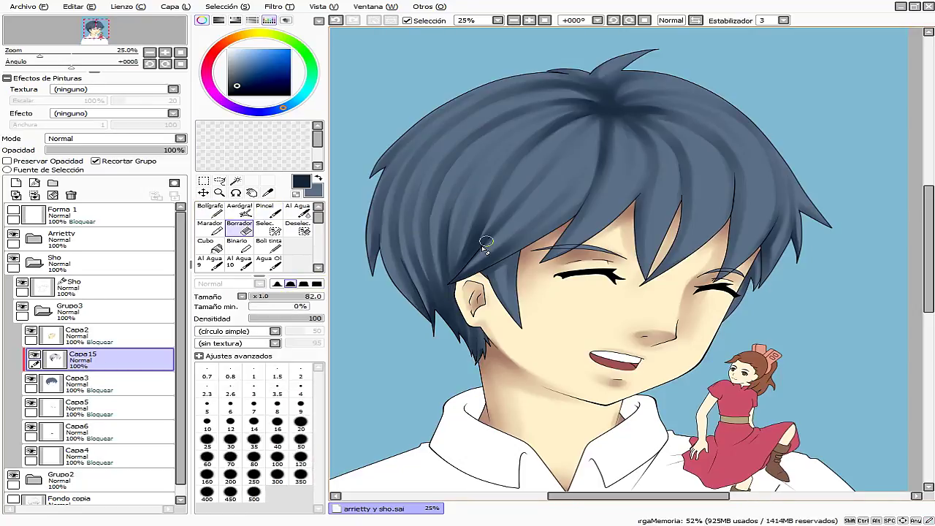
key(b)
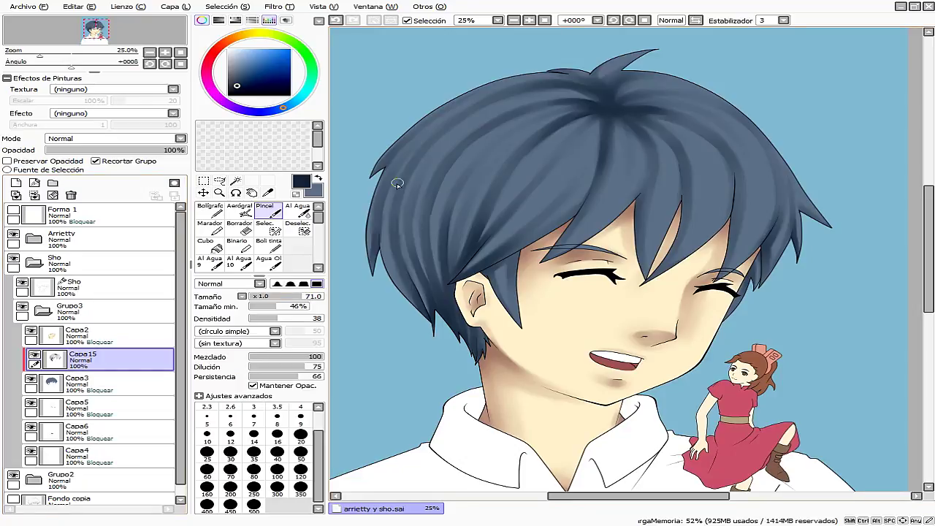
key(e)
key(b)
Set the hair shadow layer's blending mode to Multiplicar and touch up its shading.
click(115, 138)
click(134, 160)
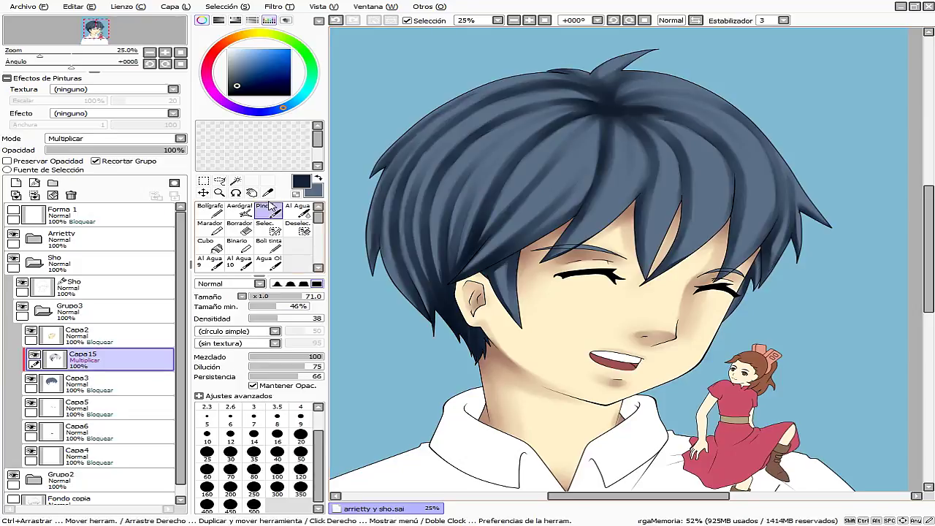
key(e)
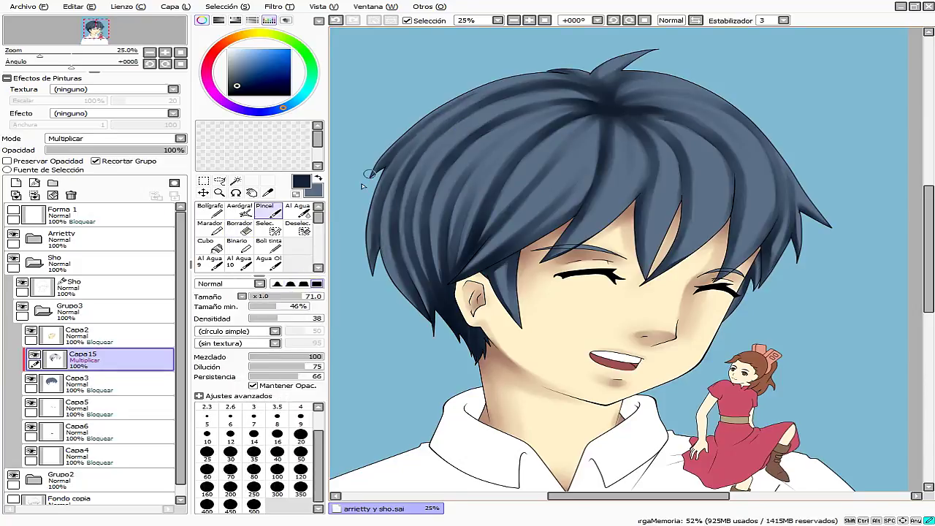
key(ctrl+z)
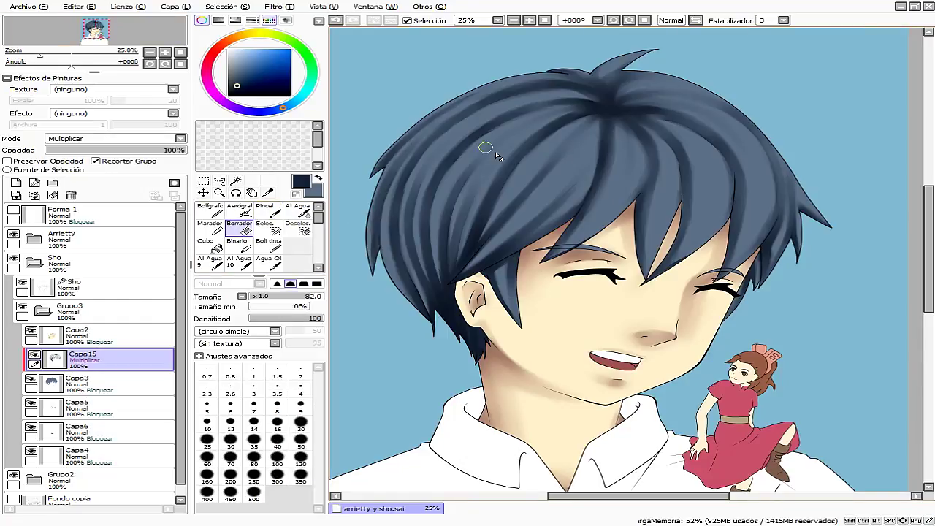
key(b)
key(e)
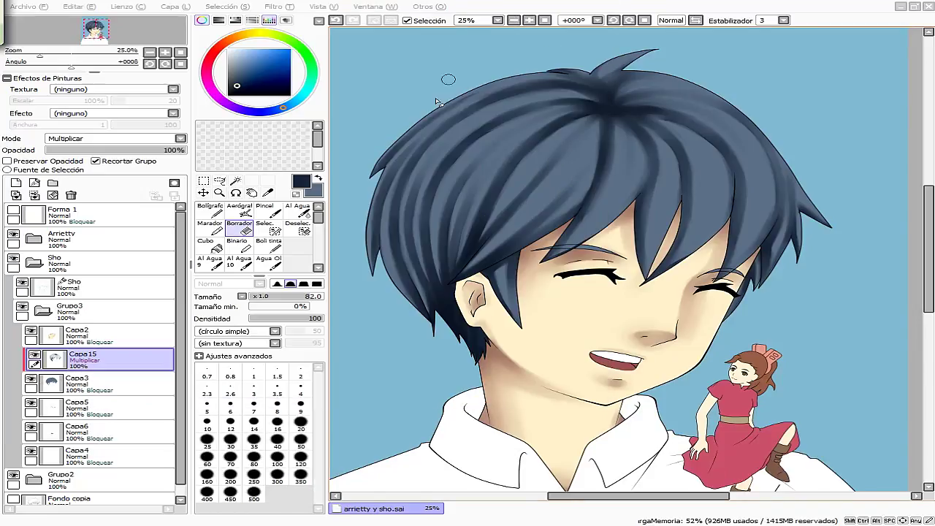
Switch to the chat window, send the message "byeee" and return to the drawing.
key(alt+Tab)
text(byeee)
key(Return)
key(alt+Tab)
Lower the hair shadow layer's opacity to 80% and add a new layer above it.
key(b)
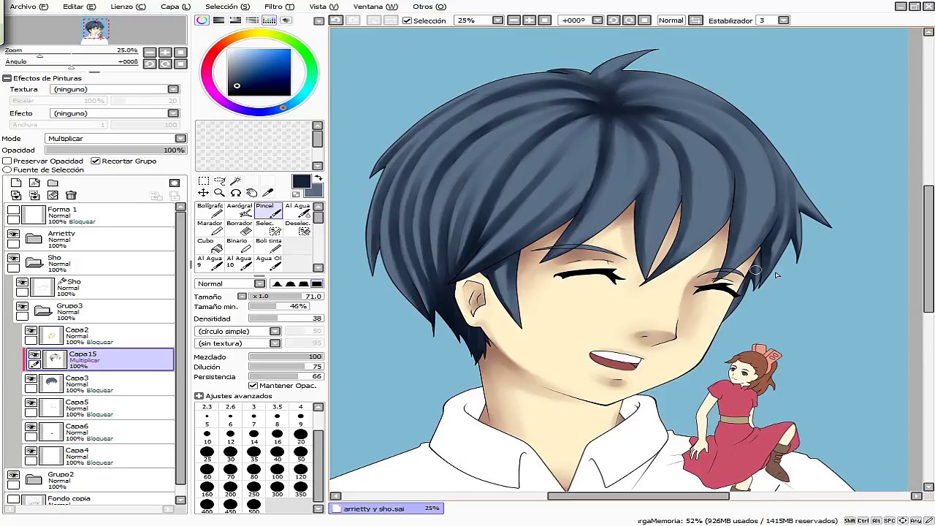
drag(183, 150, 158, 150)
click(15, 182)
Airbrush a soft light blue shading over the nape and crown at size 500 on the new layer and soften it with the Desenf. brush.
click(239, 209)
key(x)
drag(438, 314, 465, 335)
click(79, 6)
click(86, 19)
click(254, 495)
drag(394, 314, 504, 343)
click(79, 5)
click(86, 19)
drag(584, 81, 643, 117)
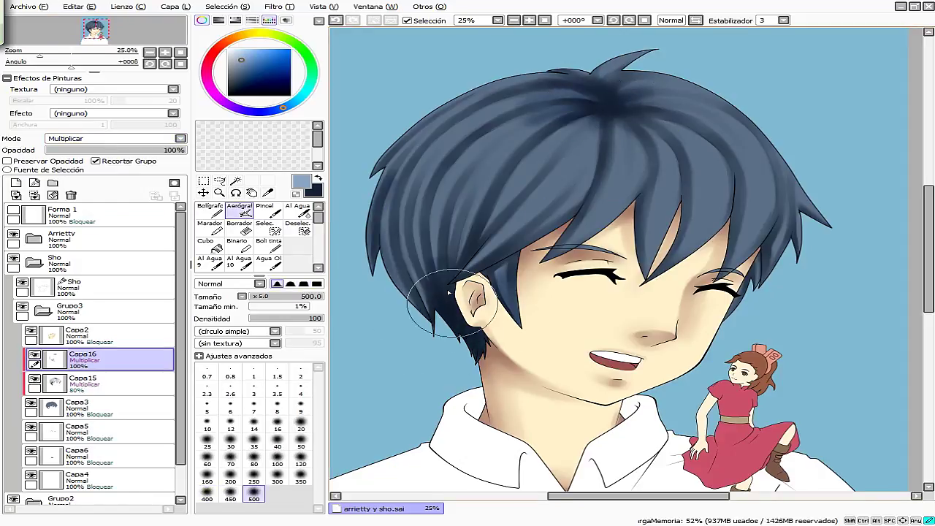
scroll(255, 234, down, 1)
click(297, 261)
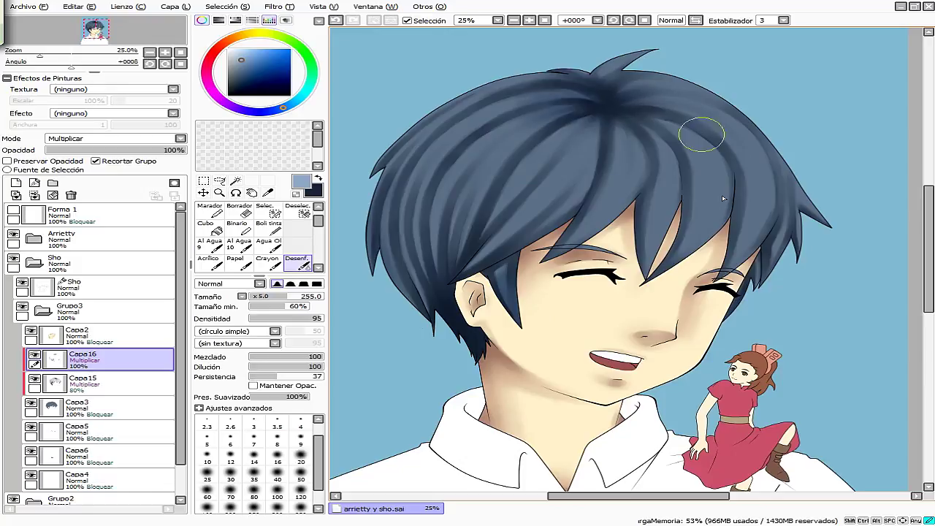
Add another layer in Normal mode above the hair shading and set the Bolígrafo pen to size 20 with a pale blue colour.
click(16, 183)
click(113, 138)
click(65, 146)
scroll(256, 234, up, 1)
click(210, 209)
click(301, 421)
click(235, 50)
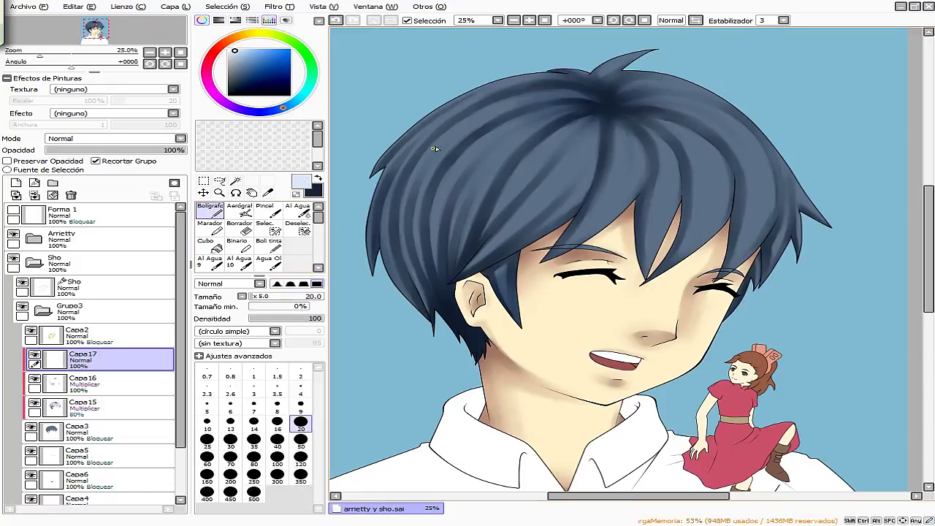
Paint fine pale blue highlight streaks across the crown and fringe of Sho's hair and soften them with the Desenf. brush.
mouse_move(384, 186)
mouse_down()
mouse_move(442, 175)
mouse_move(486, 191)
mouse_move(500, 241)
mouse_up()
mouse_move(603, 197)
mouse_down()
mouse_move(672, 219)
mouse_move(802, 192)
mouse_up()
drag(318, 209, 319, 219)
click(296, 261)
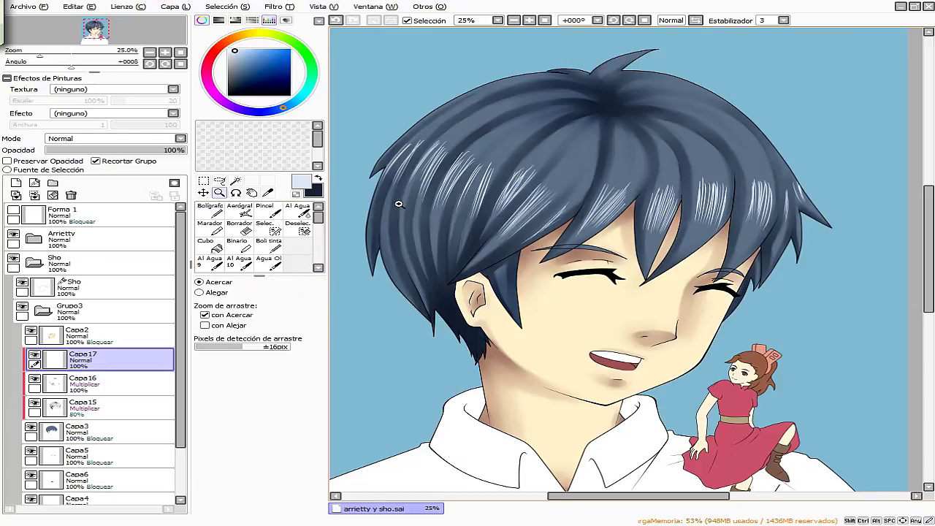
scroll(406, 195, up, 1)
mouse_move(432, 125)
mouse_down()
mouse_move(428, 146)
mouse_move(475, 234)
mouse_move(372, 263)
mouse_move(514, 292)
mouse_move(553, 201)
mouse_move(643, 219)
mouse_move(517, 204)
mouse_move(704, 307)
mouse_move(785, 193)
mouse_move(868, 175)
mouse_move(699, 192)
mouse_up()
Set the highlight layer's mode to Luminosidad and trim the ends of the hair highlights with the Borrador at size 82.
click(113, 138)
click(149, 193)
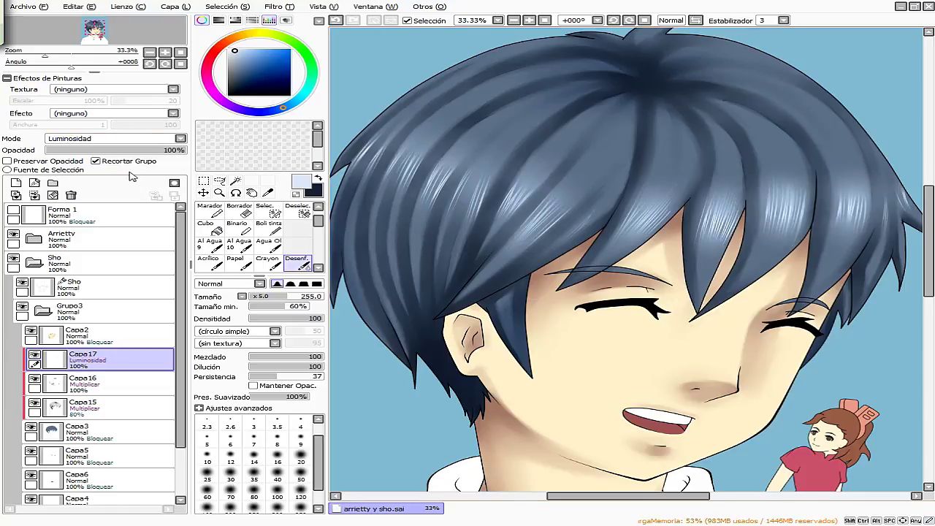
click(238, 210)
mouse_move(404, 123)
mouse_down()
mouse_move(351, 193)
mouse_move(443, 156)
mouse_move(405, 284)
mouse_move(477, 117)
mouse_move(423, 143)
mouse_move(459, 104)
mouse_move(409, 166)
mouse_up()
drag(447, 197, 524, 117)
drag(481, 223, 539, 147)
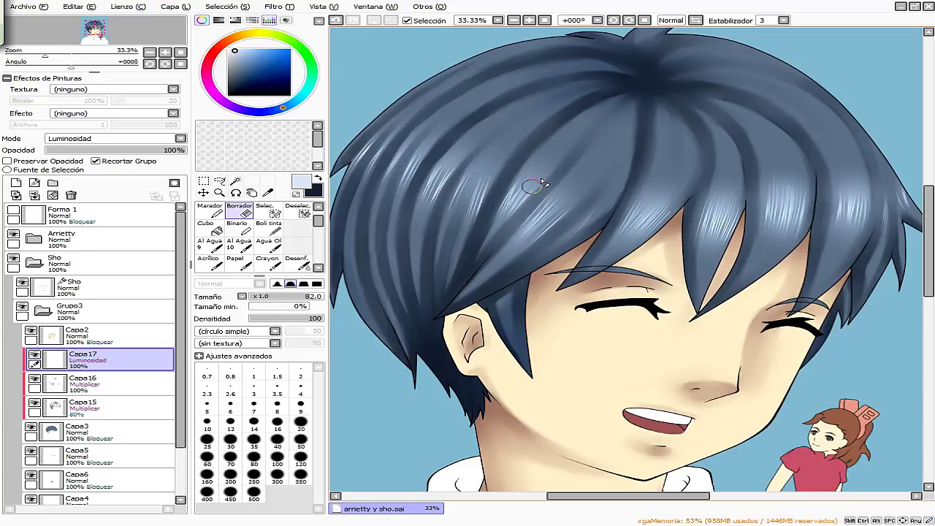
mouse_move(473, 260)
mouse_down()
mouse_move(555, 174)
mouse_move(473, 265)
mouse_move(519, 220)
mouse_move(547, 232)
mouse_up()
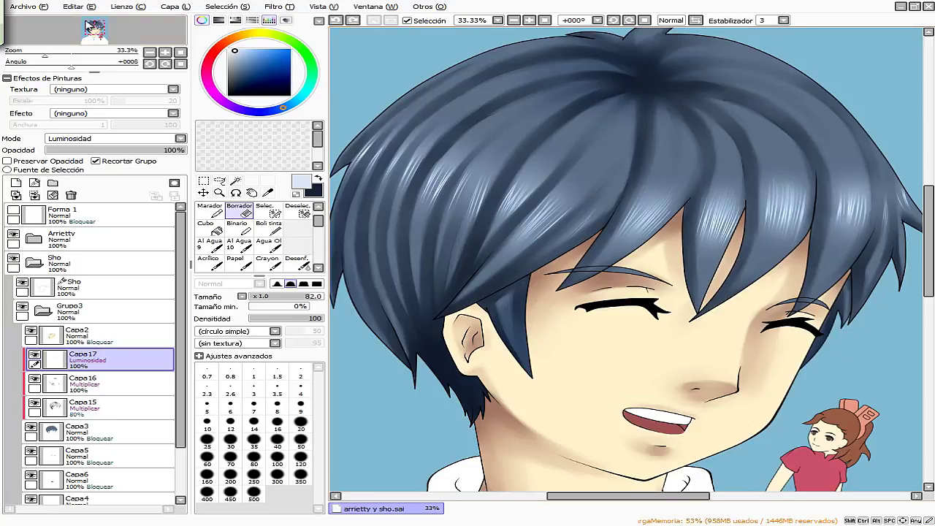
drag(875, 224, 880, 217)
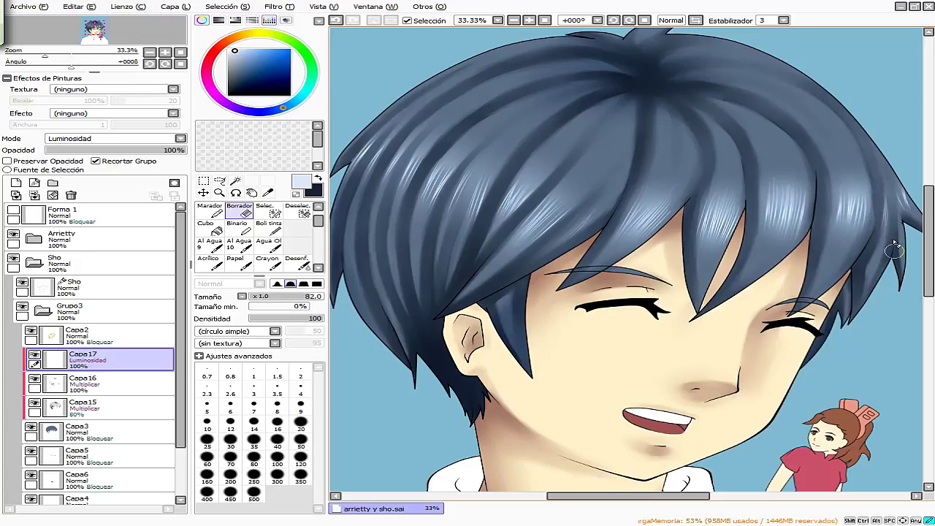
On the shirt layer Capa4, paint light blue fold shadows on the sleeves and under the collar with the Bolígrafo at size 200.
click(219, 192)
click(432, 292)
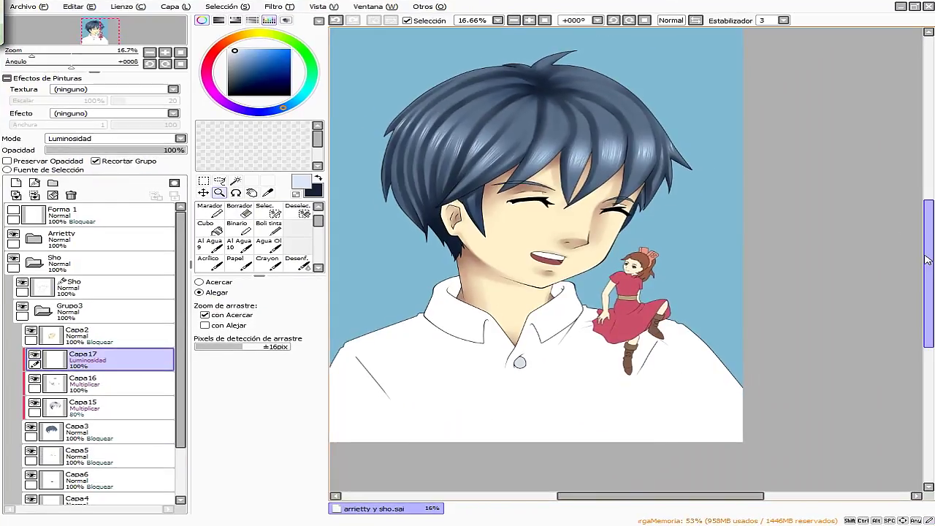
scroll(927, 259, down, 1)
click(98, 466)
key(n)
click(235, 53)
click(230, 475)
mouse_move(391, 340)
mouse_down()
mouse_move(399, 428)
mouse_move(437, 439)
mouse_up()
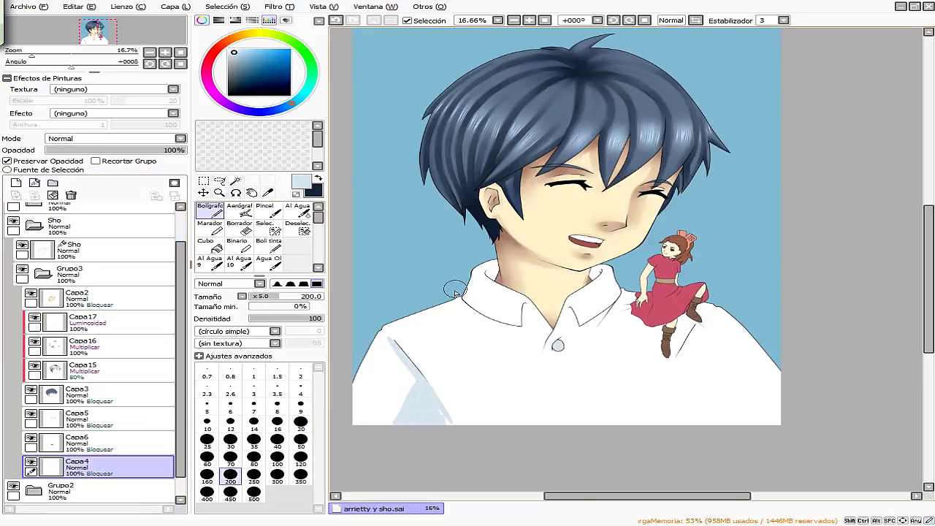
mouse_move(600, 320)
mouse_down()
mouse_move(528, 313)
mouse_move(528, 330)
mouse_move(471, 305)
mouse_up()
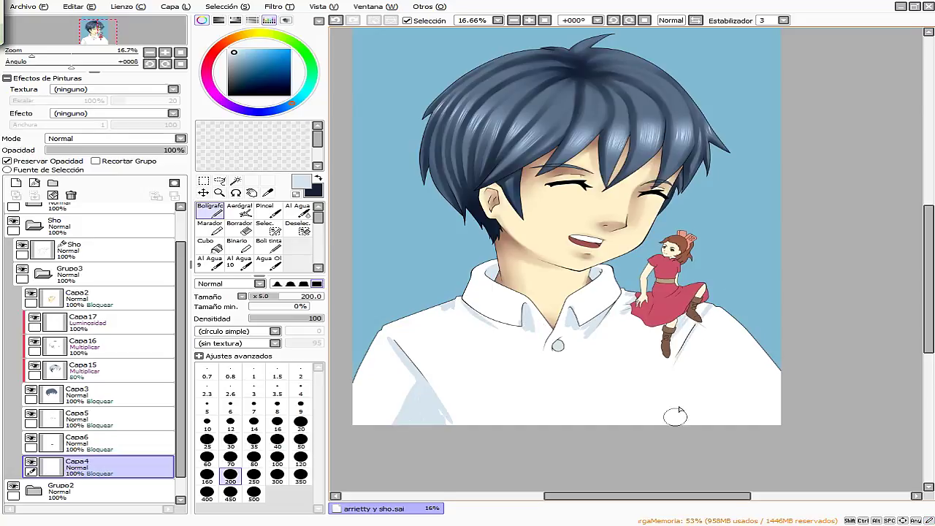
drag(693, 413, 720, 424)
Layer progressively darker grey-blue strokes inside the sleeve fold and collar shadows.
click(238, 58)
drag(400, 358, 434, 437)
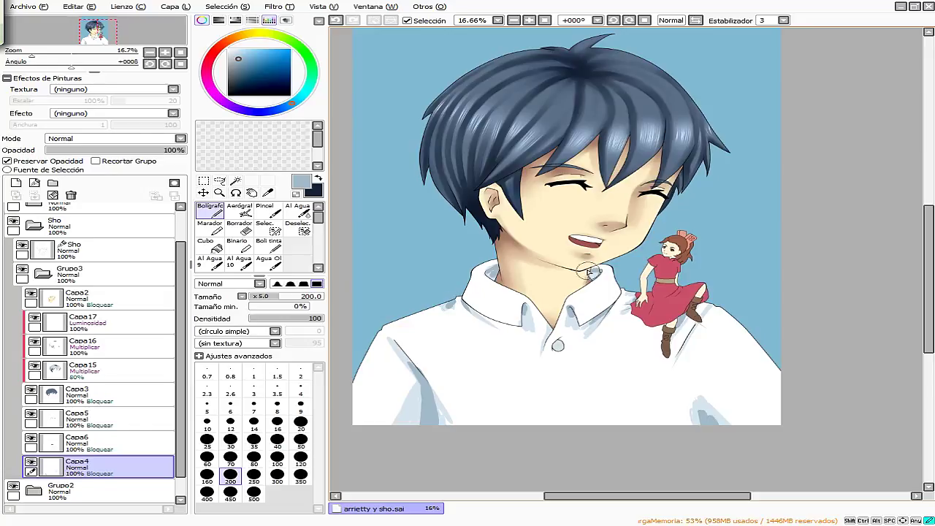
drag(420, 381, 432, 432)
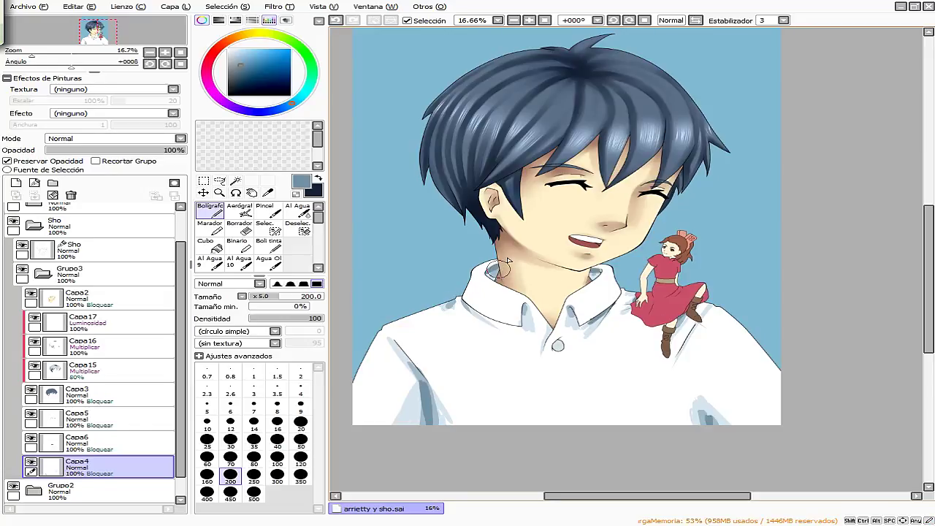
Blend the shadows of the sleeve fold and shoulder smoothly into the white shirt with the Pincel at size 120.
key(b)
scroll(430, 376, up, 1)
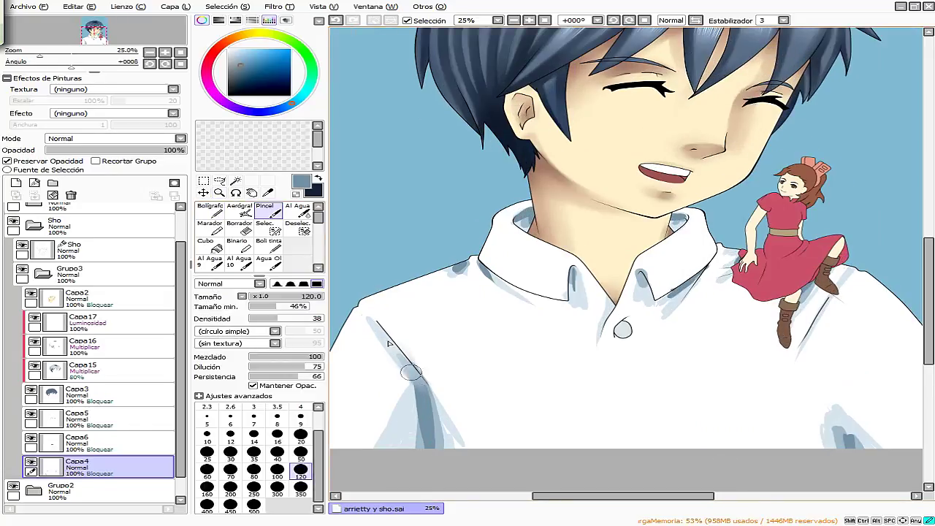
mouse_move(434, 418)
mouse_down()
mouse_move(451, 445)
mouse_move(418, 386)
mouse_move(379, 422)
mouse_move(432, 377)
mouse_move(437, 461)
mouse_move(422, 405)
mouse_move(450, 452)
mouse_move(435, 354)
mouse_move(392, 446)
mouse_up()
alt+click(438, 387)
key(n)
key(b)
alt+click(393, 445)
click(316, 191)
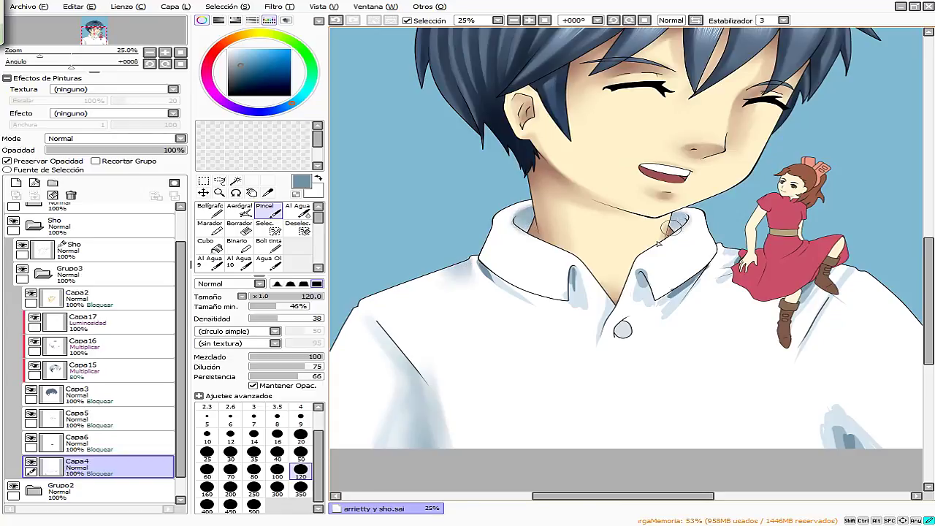
Blend the shadows along both collar flaps and the shirt opening, alternating grey-blue and white.
key(x)
drag(573, 296, 555, 271)
key(x)
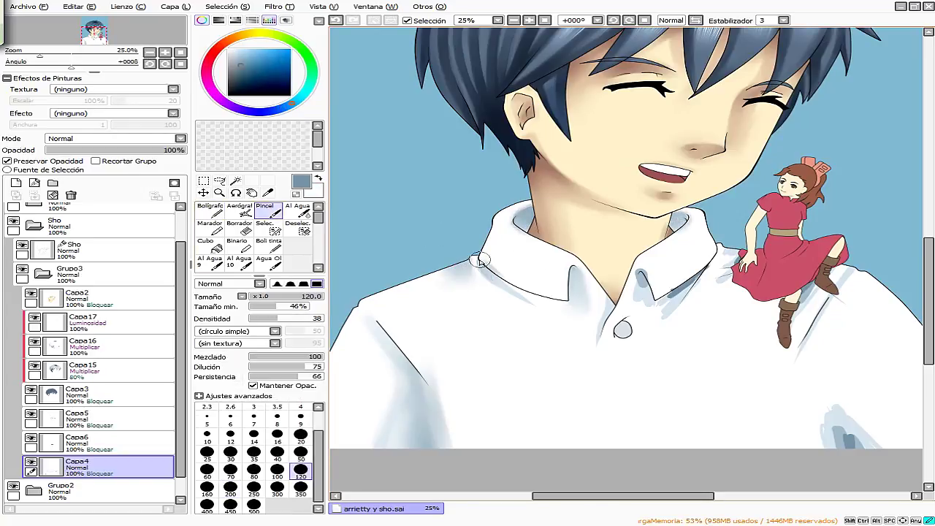
click(320, 179)
key(x)
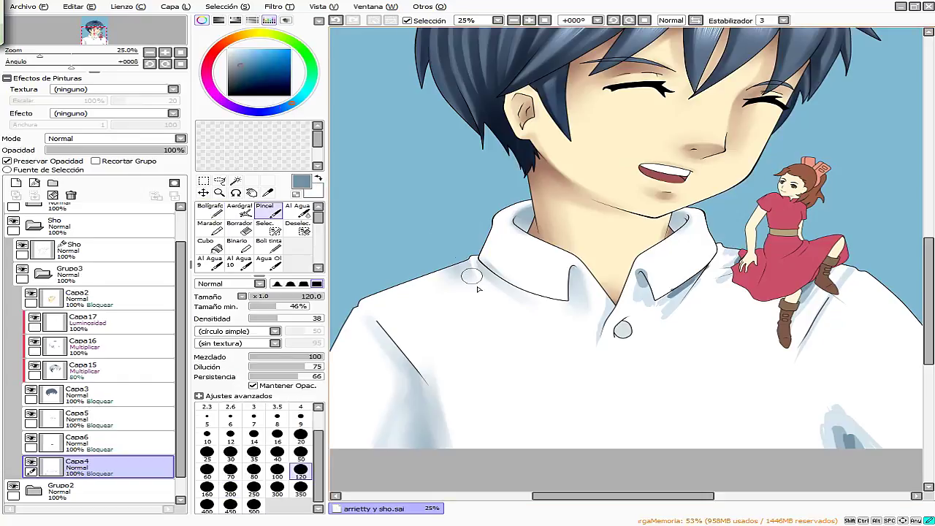
drag(603, 300, 597, 345)
drag(670, 301, 706, 263)
Enlarge the Pincel to size 350 and soften the fold shadow in the shirt's corner below Arrietty.
drag(617, 496, 633, 496)
key(bracketright)
key(bracketright)
key(bracketright)
key(bracketright)
key(bracketright)
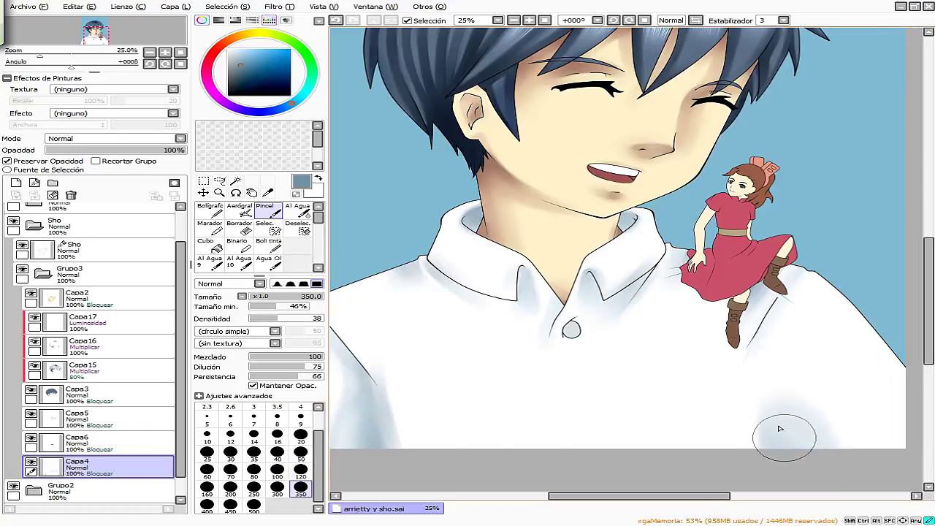
Deepen the shadow under the collar flap nearest Arrietty with grey-blue pen strokes and blend it with a smaller Pincel.
key(n)
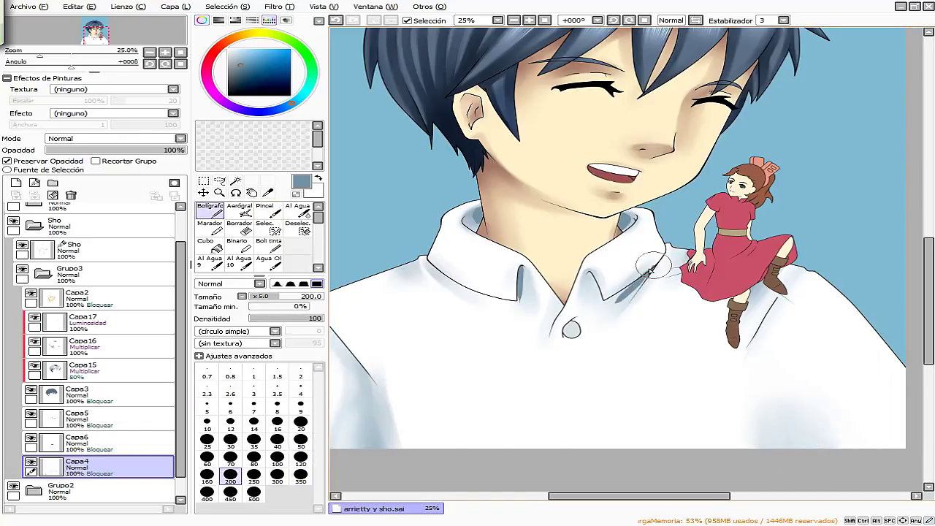
key(b)
key(bracketleft)
key(bracketleft)
key(bracketleft)
key(bracketleft)
key(bracketleft)
key(bracketleft)
mouse_move(590, 279)
mouse_down()
mouse_move(627, 295)
mouse_move(657, 265)
mouse_up()
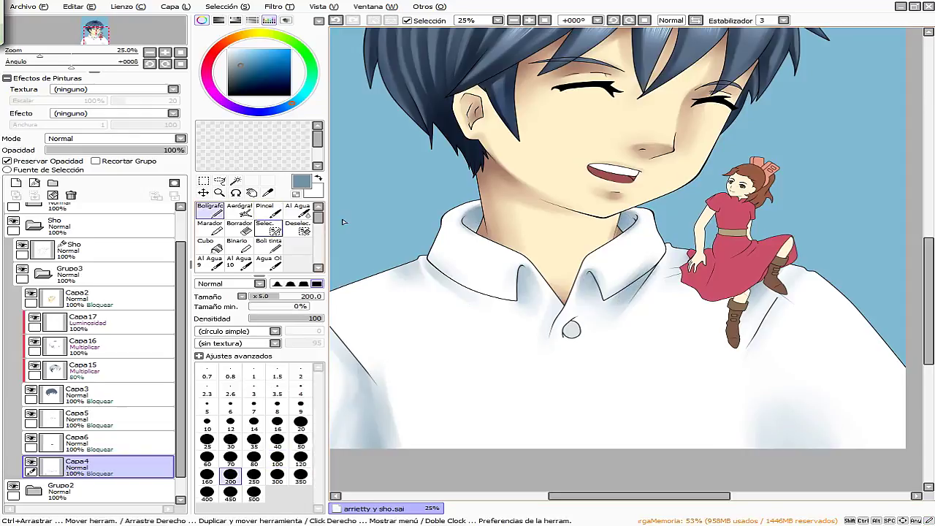
Refine the shading under the collar and add grey-blue shadow around the shirt button with the Pincel at size 53.
alt+click(707, 331)
ctrl+click(448, 317)
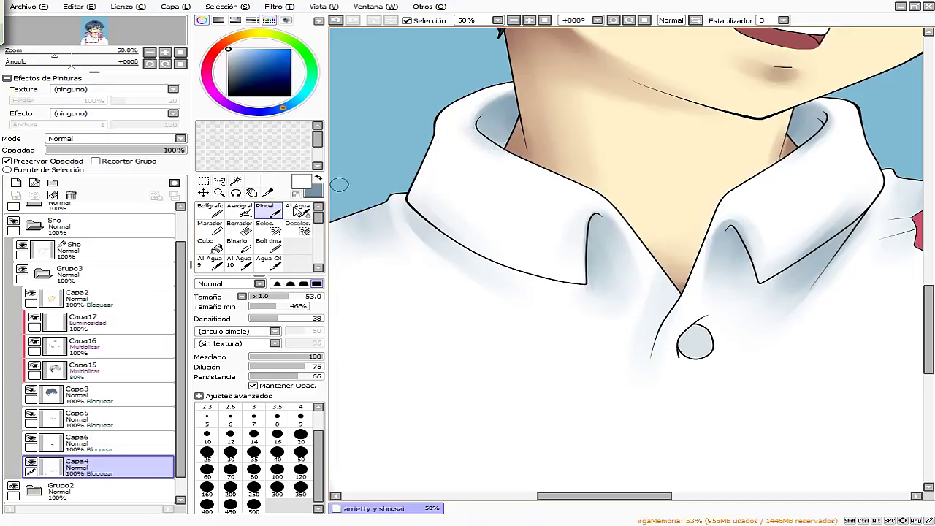
click(318, 178)
key(n)
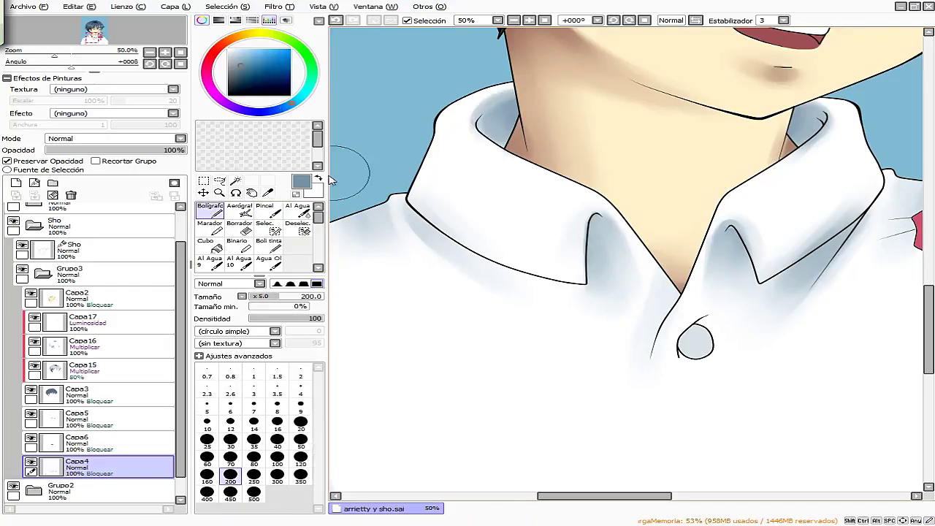
key(b)
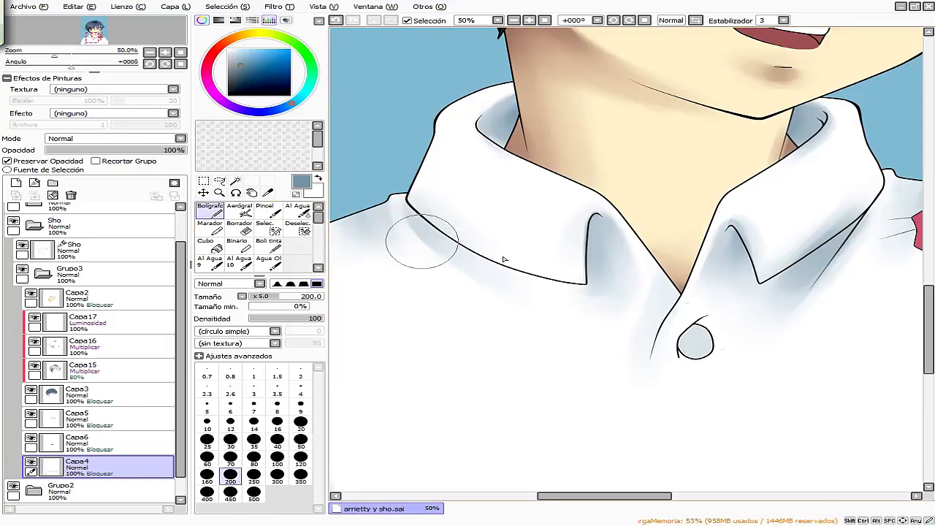
drag(692, 344, 695, 376)
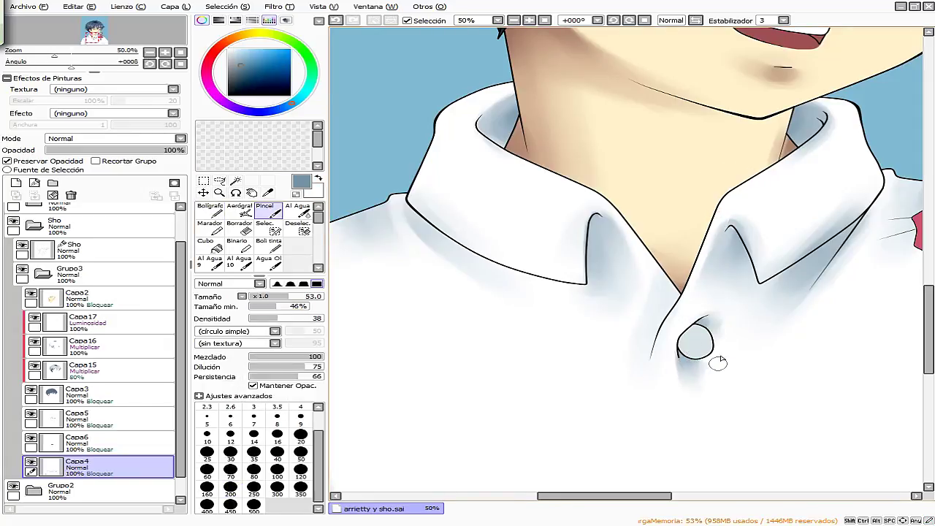
Soften the shadows beside the button and shirt opening, alternating white and grey-blue.
key(x)
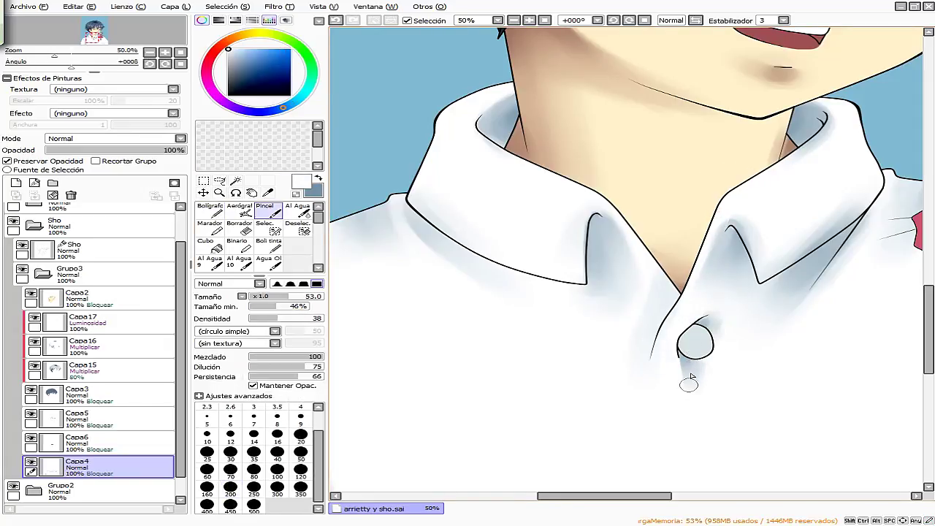
key(x)
key(n)
key(b)
key(x)
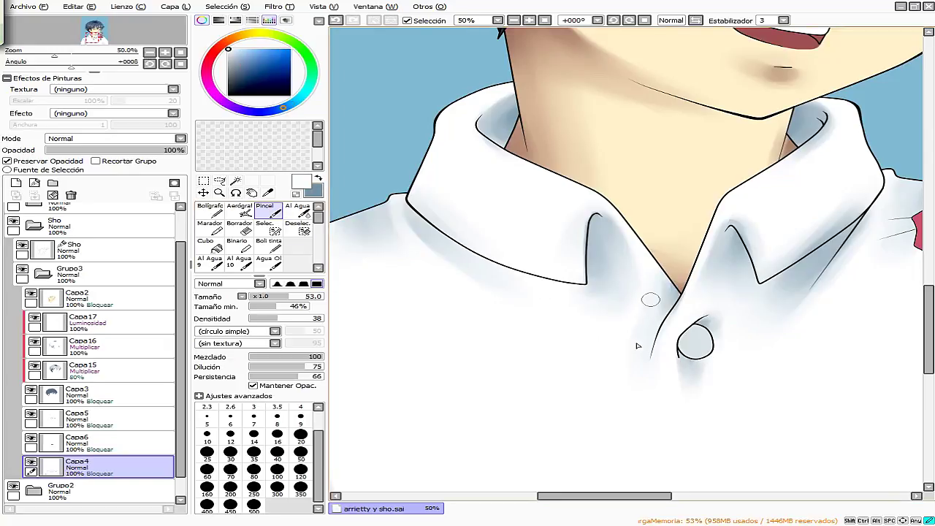
key(x)
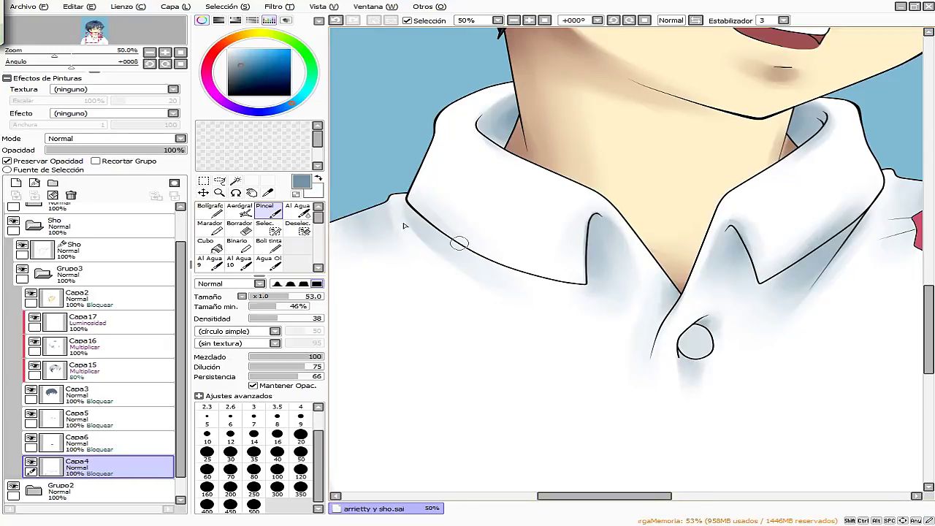
Paint and blend grey-blue shadows on the shirt shoulder around Arrietty's hand, skirt and boots.
mouse_move(634, 513)
mouse_down()
mouse_move(679, 512)
mouse_move(698, 496)
mouse_up()
mouse_move(486, 235)
mouse_down()
mouse_move(593, 243)
mouse_move(456, 191)
mouse_move(486, 216)
mouse_up()
drag(514, 286, 570, 252)
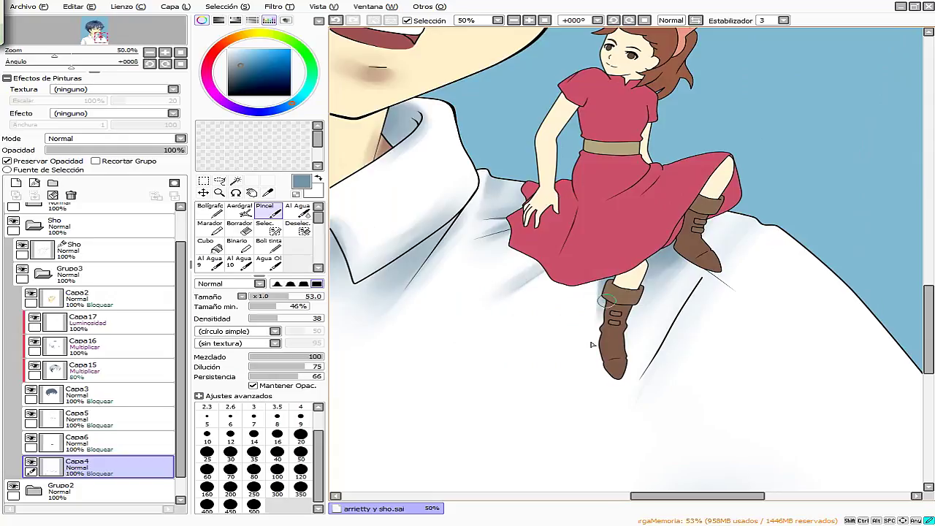
Smooth the large sleeve and lower shirt shadows with the Pincel at size 350 and density 69, alternating grey-blue and white.
key(x)
scroll(693, 312, down, 4)
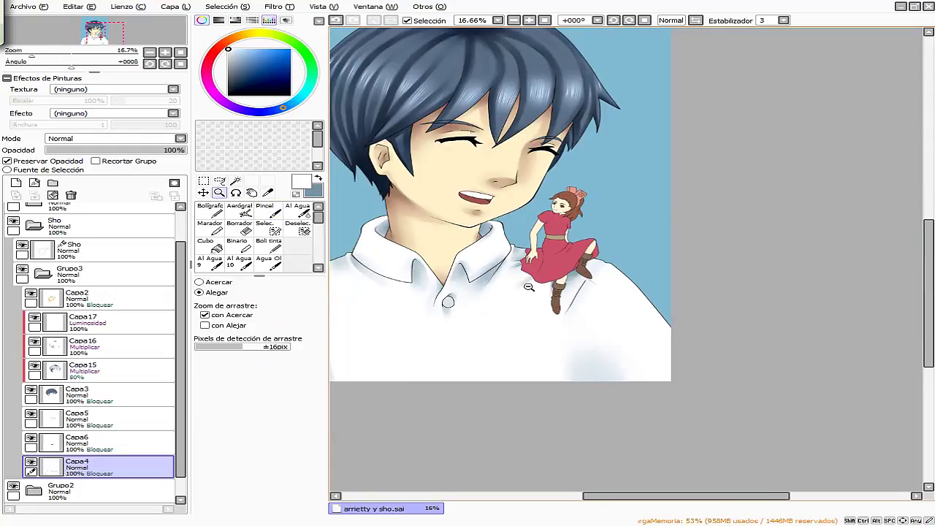
key(x)
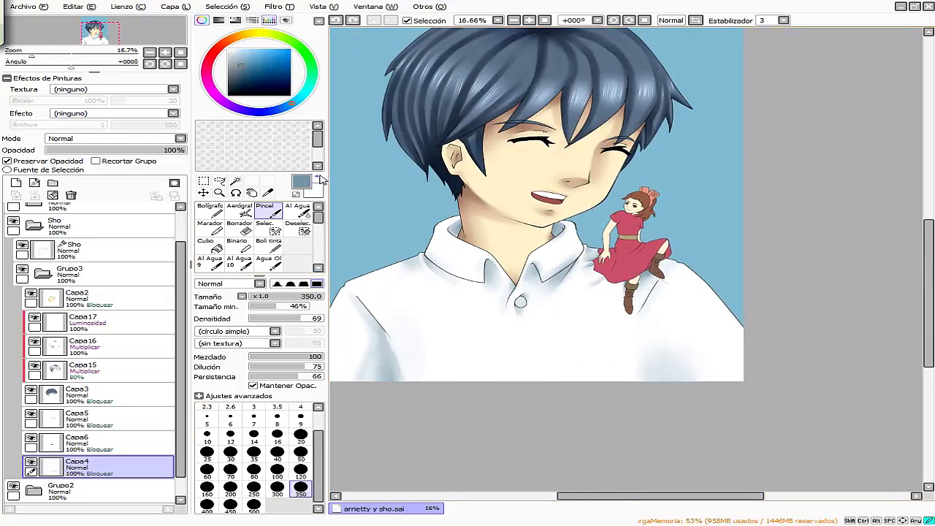
key(x)
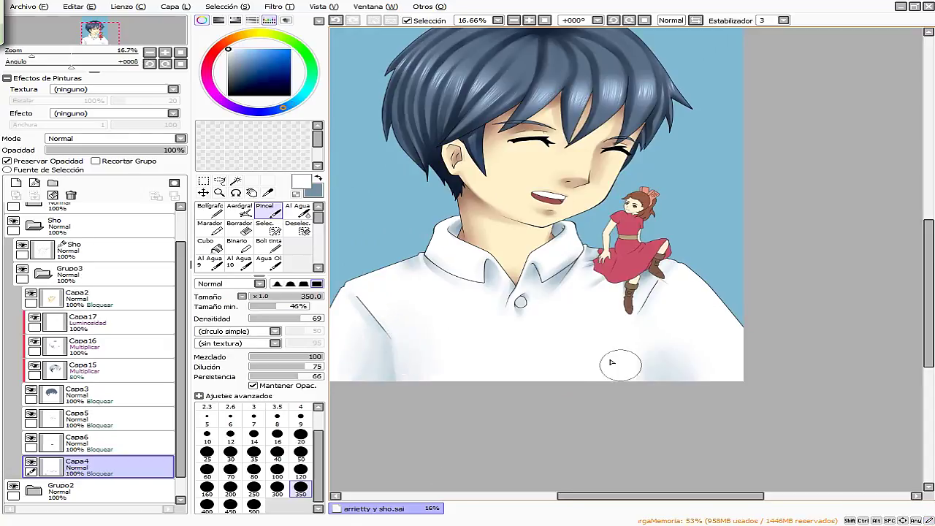
drag(647, 416, 709, 420)
key(x)
scroll(563, 280, up, 3)
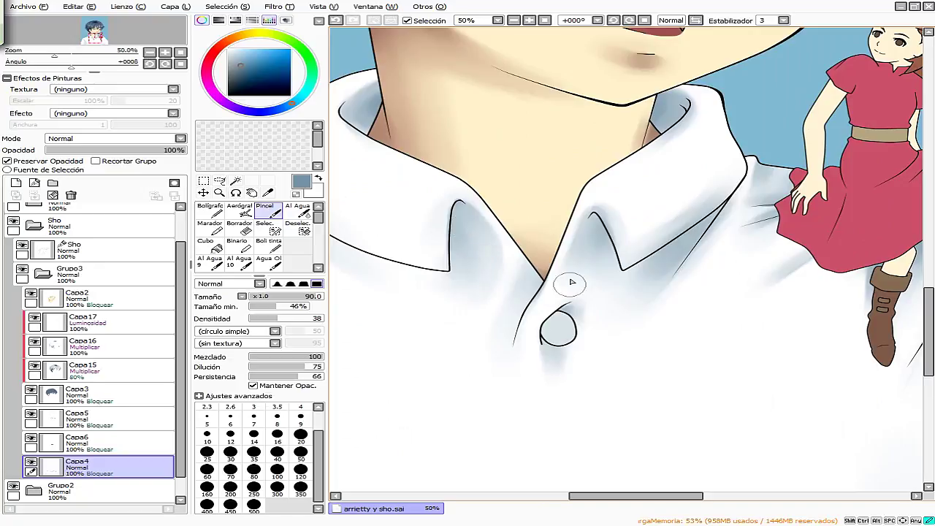
On the mouth layer Capa6, paint dark red shadows in the corners of Sho's open mouth and blend them with the Pincel.
drag(636, 496, 605, 496)
click(77, 441)
scroll(553, 271, up, 3)
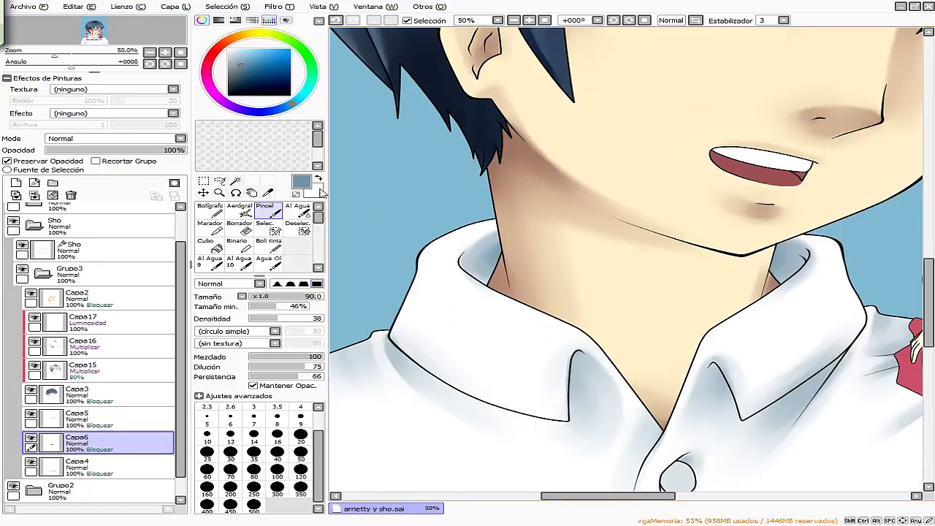
click(210, 208)
click(249, 66)
alt+click(811, 172)
alt+click(723, 157)
key(b)
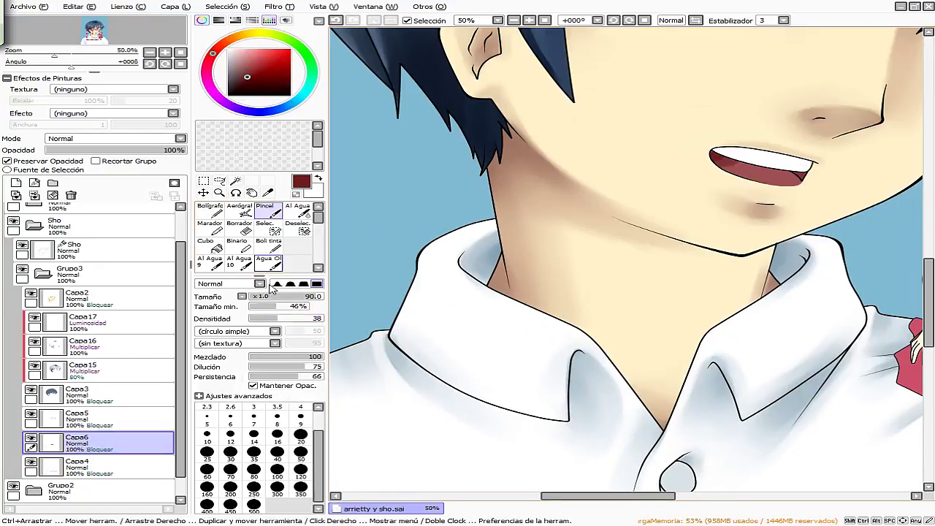
alt+click(809, 179)
key(n)
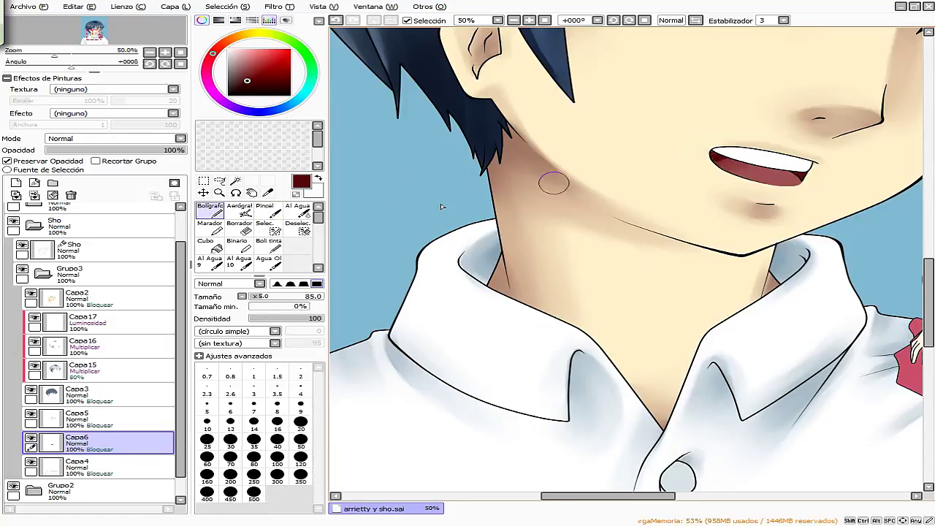
key(b)
Touch up the base hair colour on Capa3 beside Sho's ear with the Bolígrafo, hiding Capa15 and Capa16 only during the fix.
scroll(727, 152, up, 3)
click(116, 369)
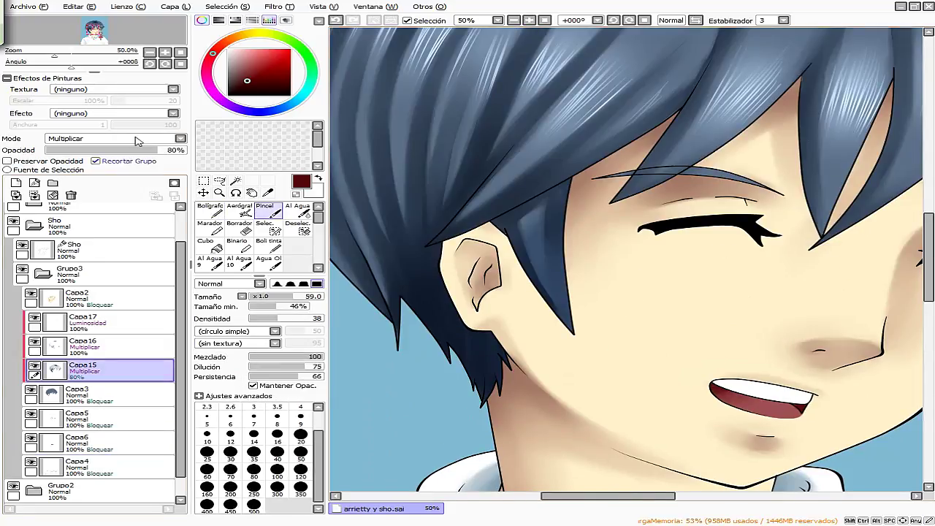
alt+click(409, 219)
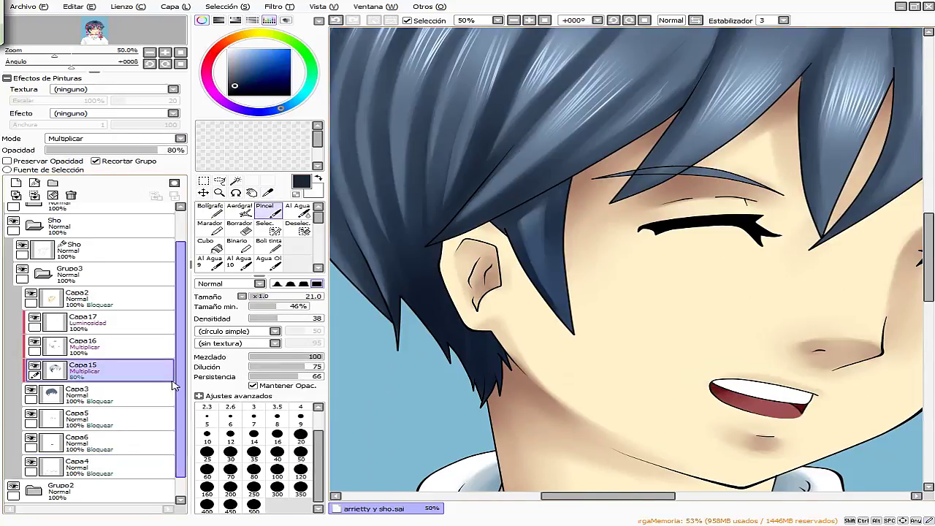
click(103, 393)
click(34, 368)
click(34, 343)
click(219, 192)
click(453, 380)
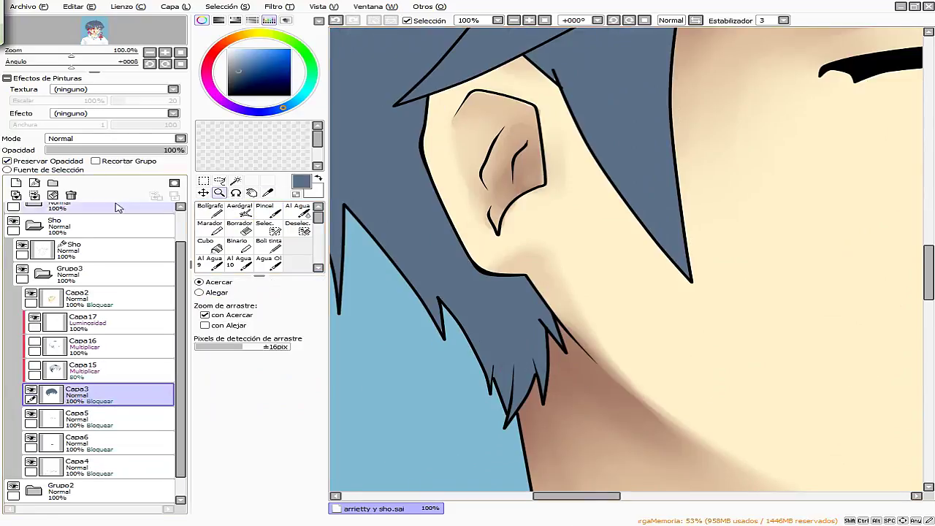
click(211, 211)
click(35, 343)
click(34, 367)
Refine the hair around Sho's ear with the Pincel and Bolígrafo, alternating between shadow layer Capa15 and base layer Capa3.
click(117, 369)
key(b)
click(103, 393)
key(n)
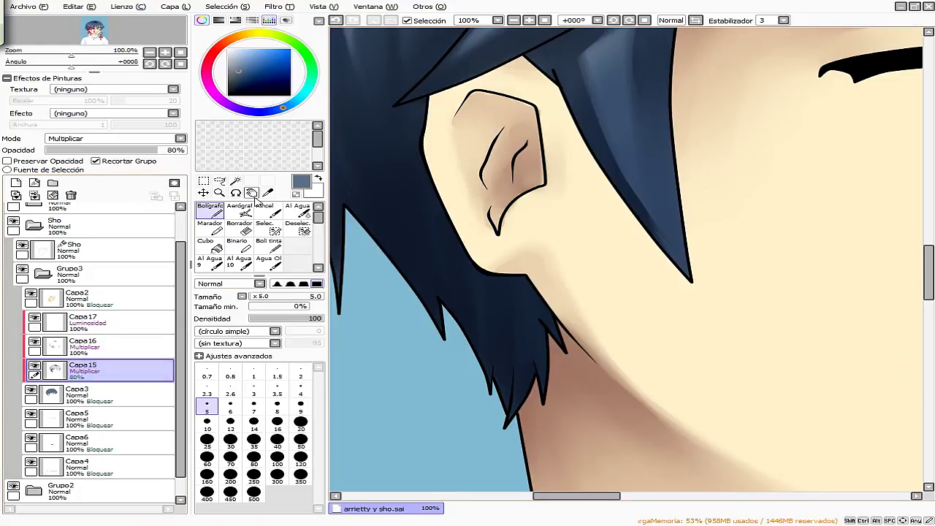
key(b)
scroll(699, 277, up, 3)
key(n)
key(b)
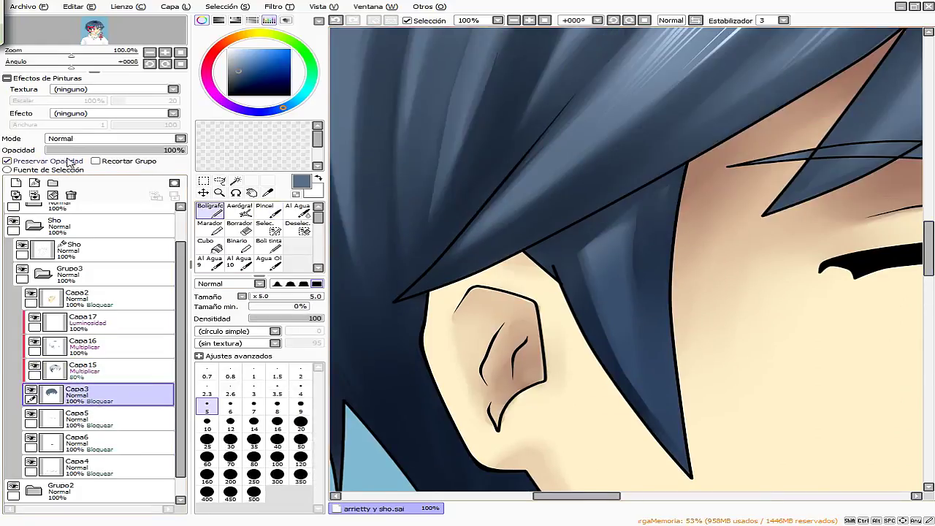
Deepen and blend the dark blue strand shadows across the crown of Sho's hair on Capa15 with the Pincel.
scroll(437, 290, down, 3)
scroll(436, 290, up, 4)
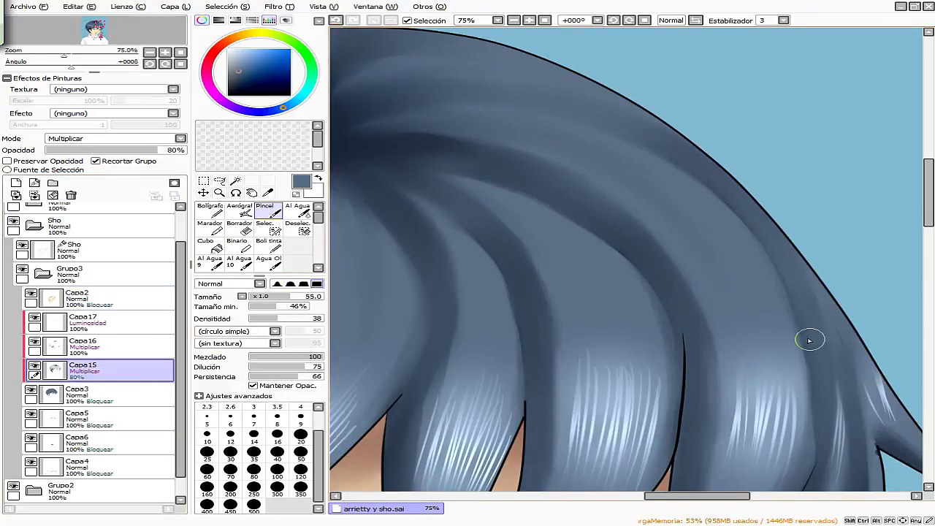
drag(839, 438, 727, 241)
click(263, 297)
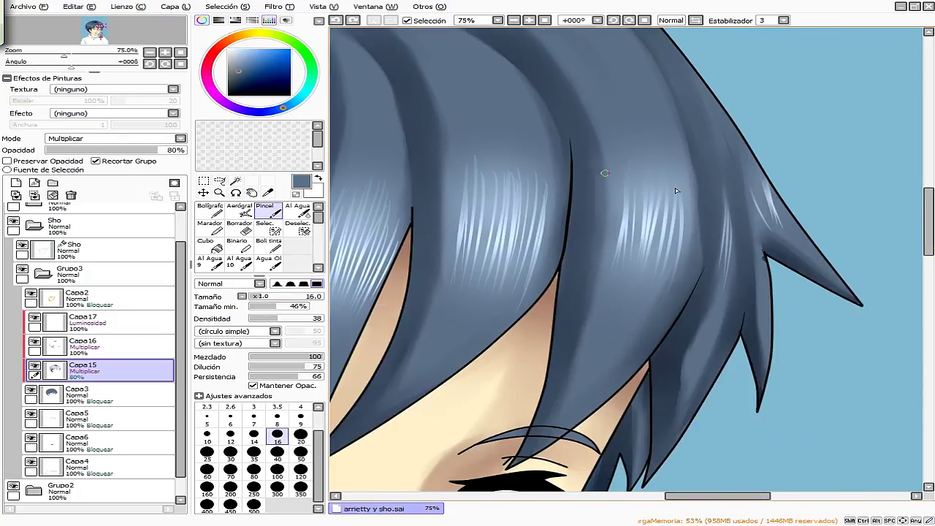
alt+click(740, 337)
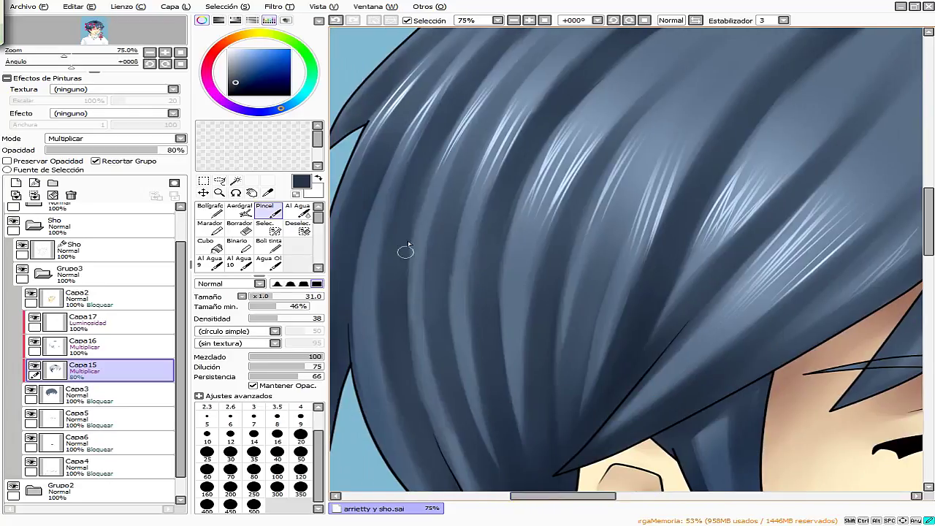
Clean up the skin layer Capa2 around the tips of Sho's fringe with the Borrador and Bolígrafo.
drag(581, 497, 654, 497)
click(77, 296)
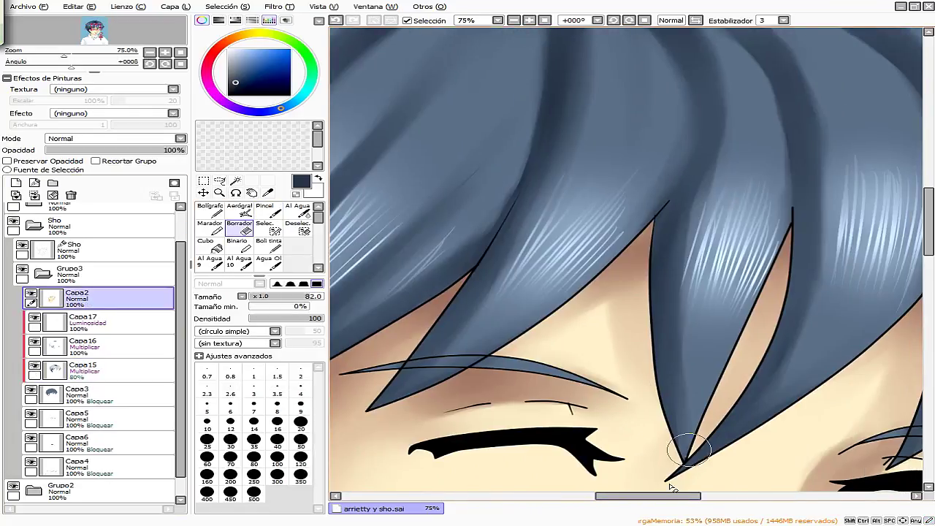
click(211, 209)
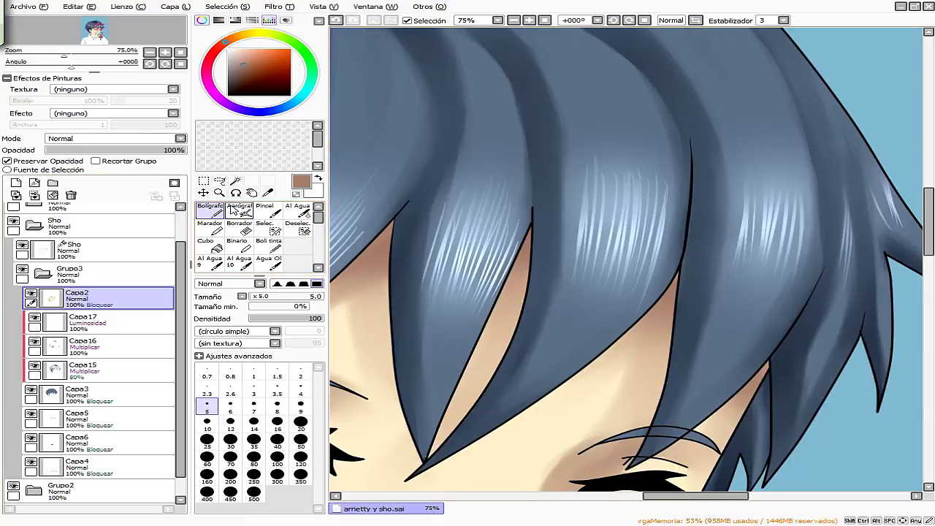
Shade Sho's shirt button on Capa5 with sampled grey-blue tones, using the Pincel at size 55.
scroll(620, 263, down, 2)
scroll(621, 263, down, 3)
click(117, 420)
alt+click(400, 310)
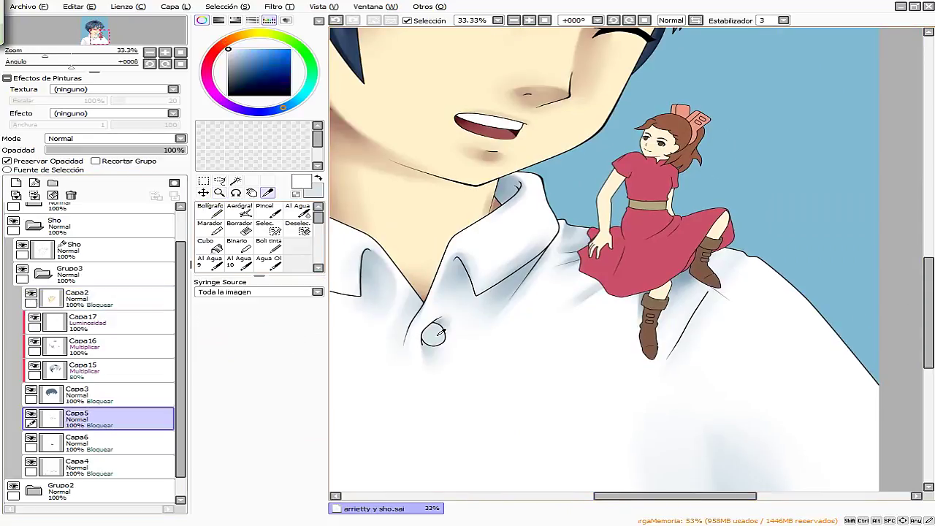
alt+click(400, 311)
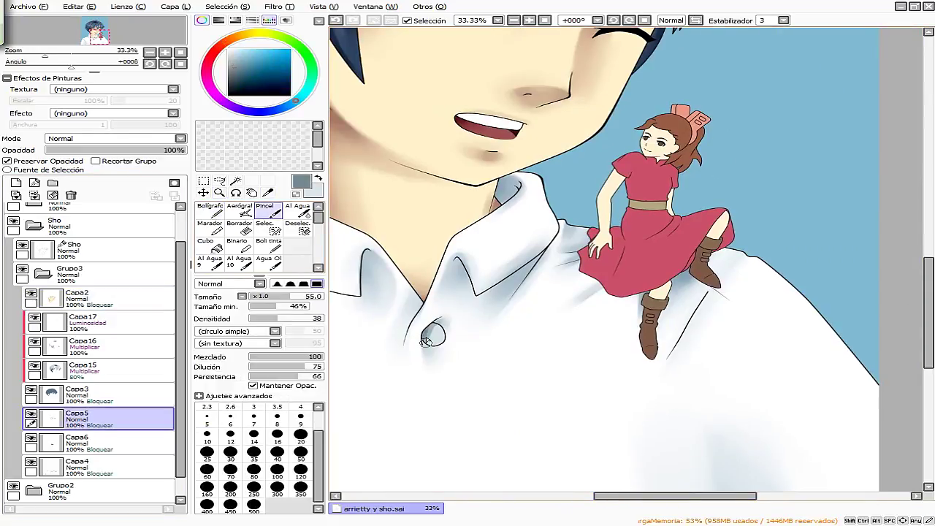
mouse_move(450, 328)
mouse_down()
mouse_move(435, 338)
mouse_move(438, 349)
mouse_up()
alt+click(488, 271)
double_click(264, 211)
Paint light beige shadows on Arrietty's face and upper arm on Capa7, using the Bolígrafo at size 65.
click(590, 233)
mouse_move(929, 283)
mouse_down()
mouse_move(929, 217)
mouse_move(929, 285)
mouse_up()
click(77, 305)
click(219, 192)
click(661, 424)
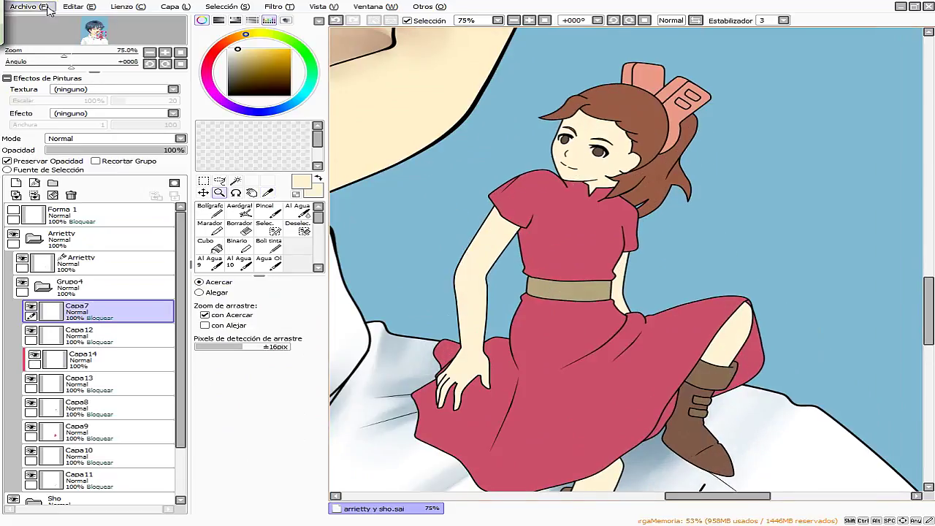
click(211, 210)
click(241, 51)
click(265, 296)
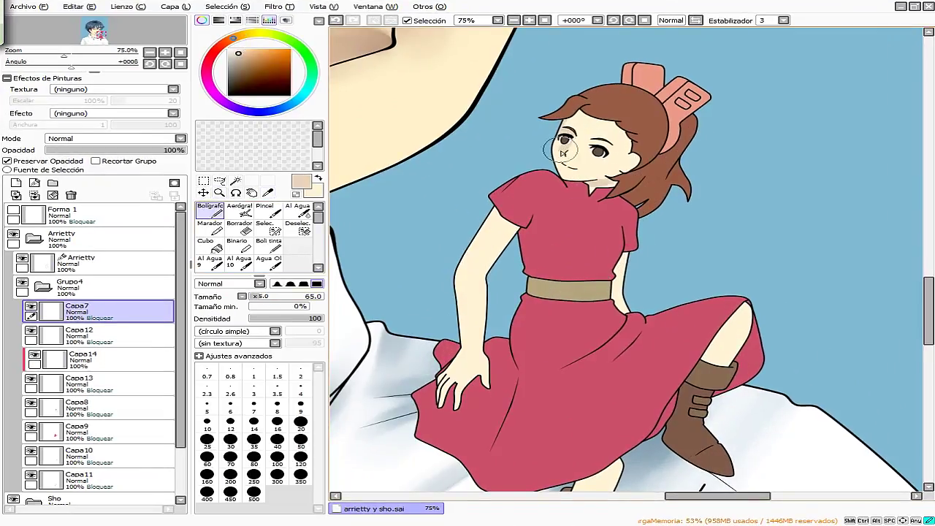
drag(519, 239, 483, 231)
Adjust the outline strokes around Arrietty's fingers on the Arrietty linework layer.
ctrl+shift+click(438, 394)
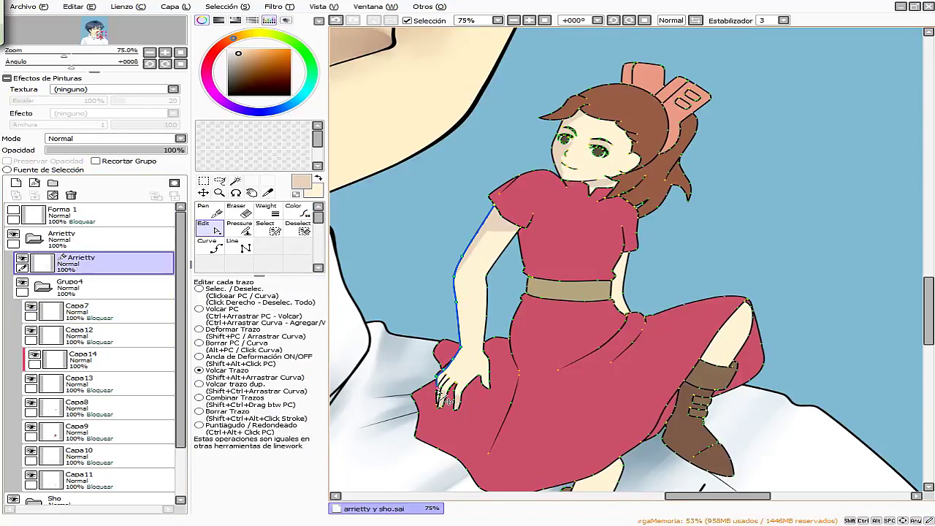
ctrl+shift+click(468, 391)
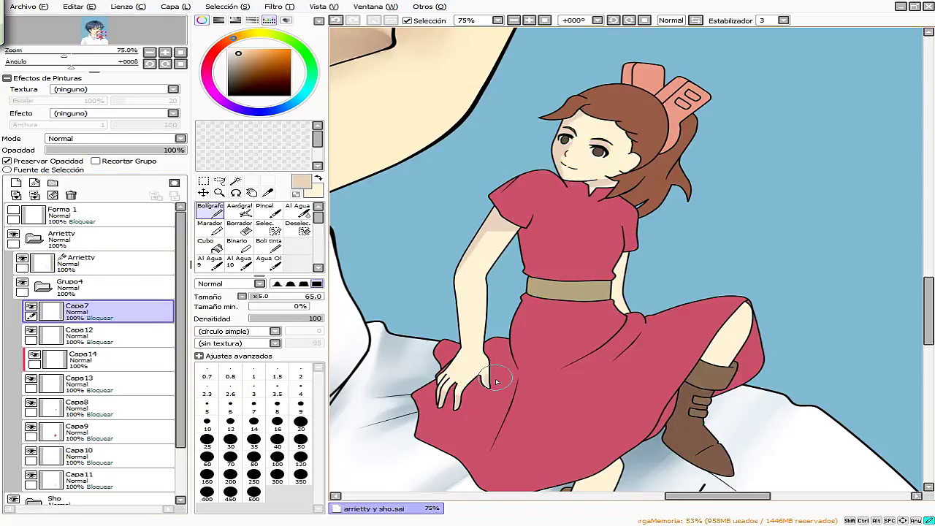
Add darker beige and brown shadows to Arrietty's legs, fingers, arms, face and ear on Capa7 with the Bolígrafo.
scroll(905, 285, down, 3)
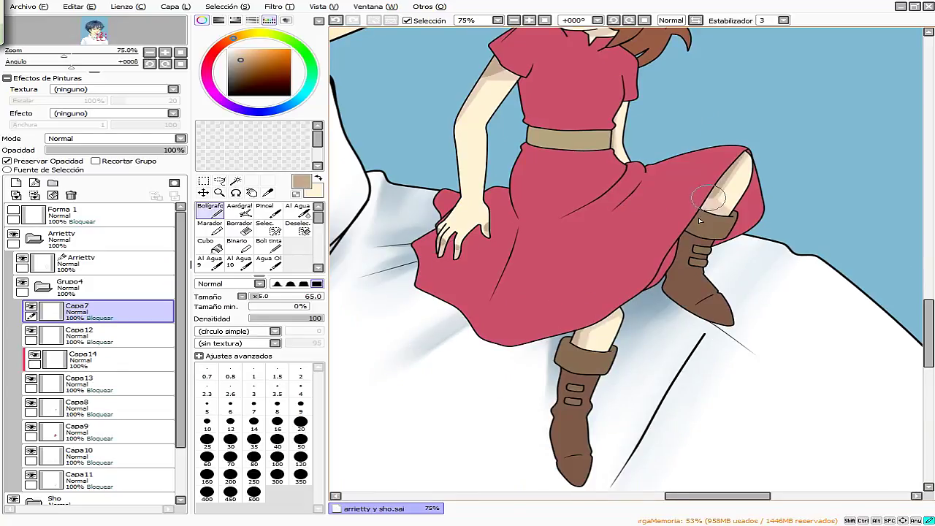
scroll(728, 178, up, 4)
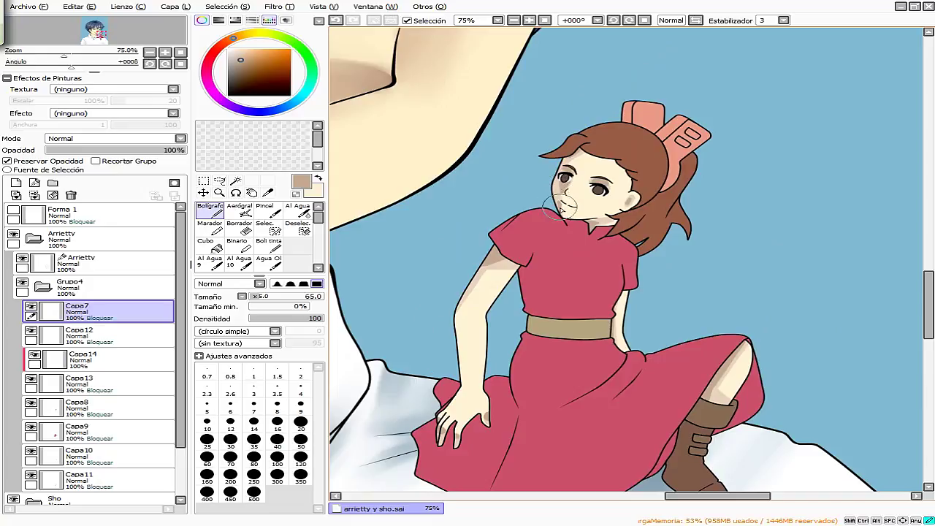
ctrl+click(503, 281)
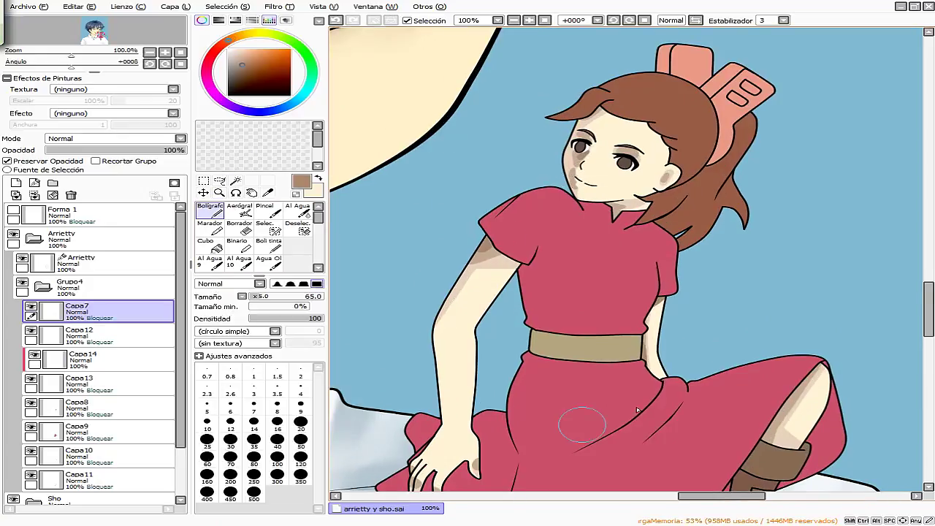
Blend the shadows on Arrietty's hand, arm and legs with the Pincel at size 36, alternating brown and cream.
scroll(723, 431, down, 4)
key(b)
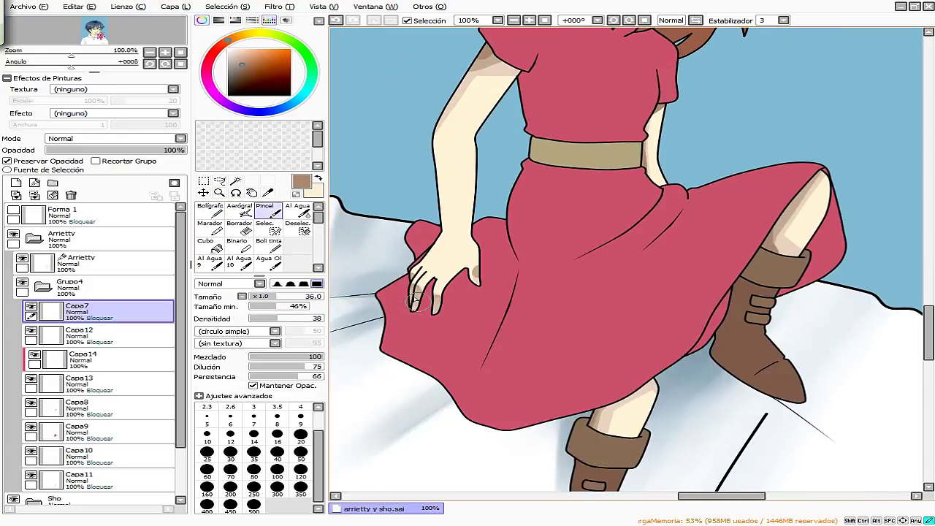
key(n)
key(x)
key(x)
key(b)
key(x)
key(n)
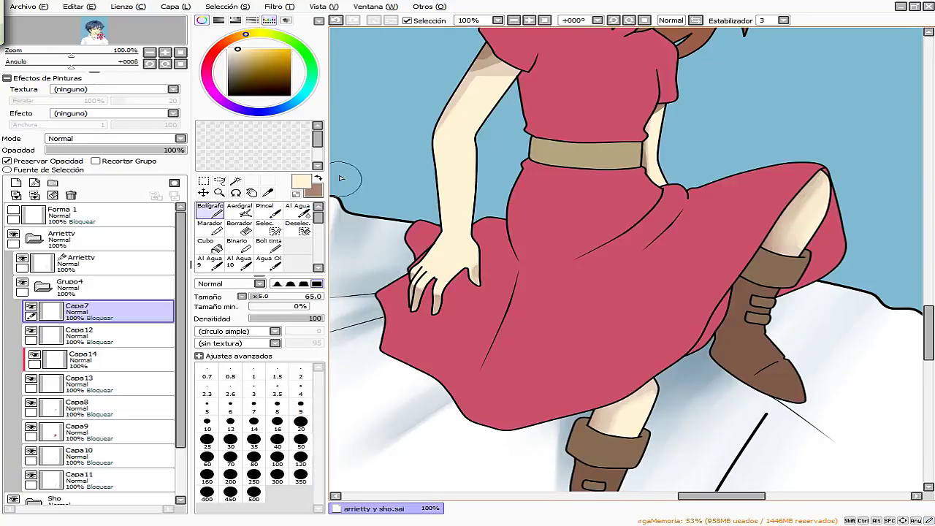
key(x)
click(267, 210)
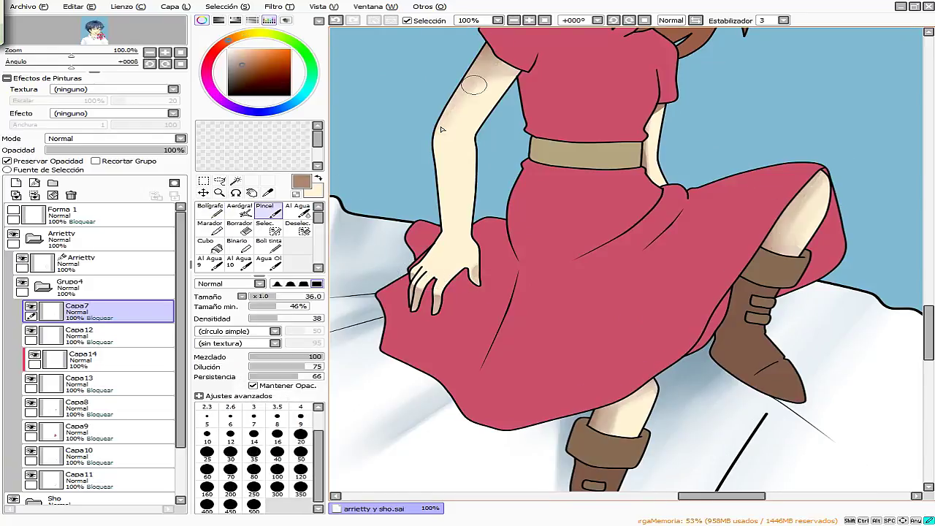
Soften the shadows on Arrietty's forehead and cheek with the Pincel at size 20.
scroll(441, 213, up, 5)
key(bracketleft)
key(bracketleft)
key(bracketleft)
key(bracketleft)
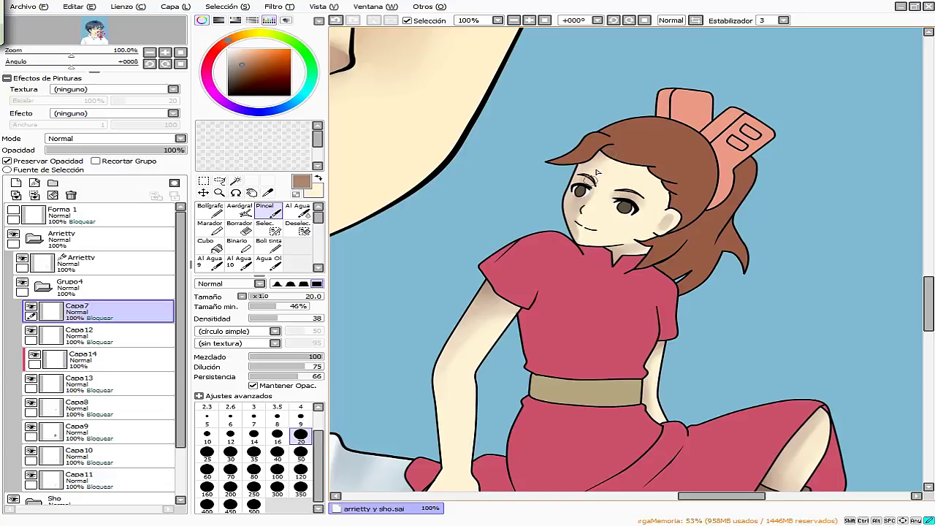
Paint Arrietty's neck and ear shadows with the Bolígrafo at size 35 and blend them with the Pincel at size 13.
key(bracketright)
key(bracketright)
key(bracketright)
key(bracketright)
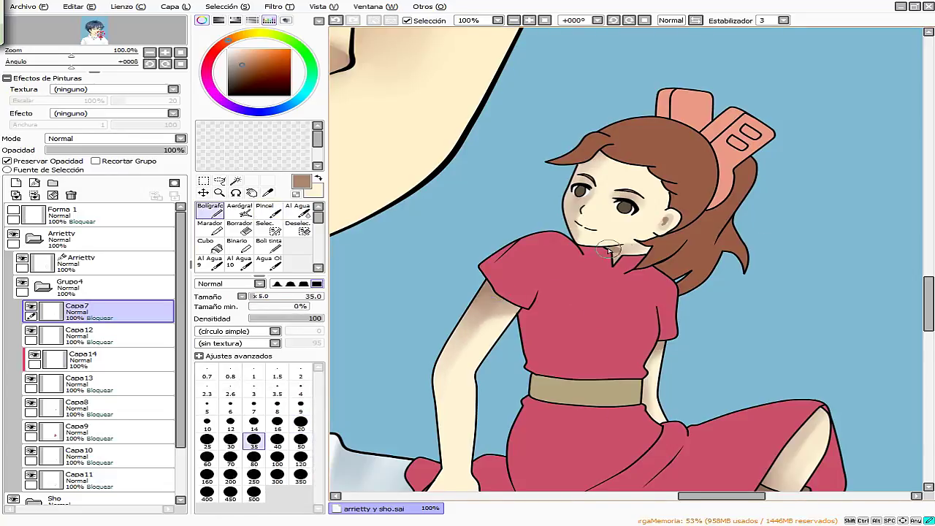
click(284, 296)
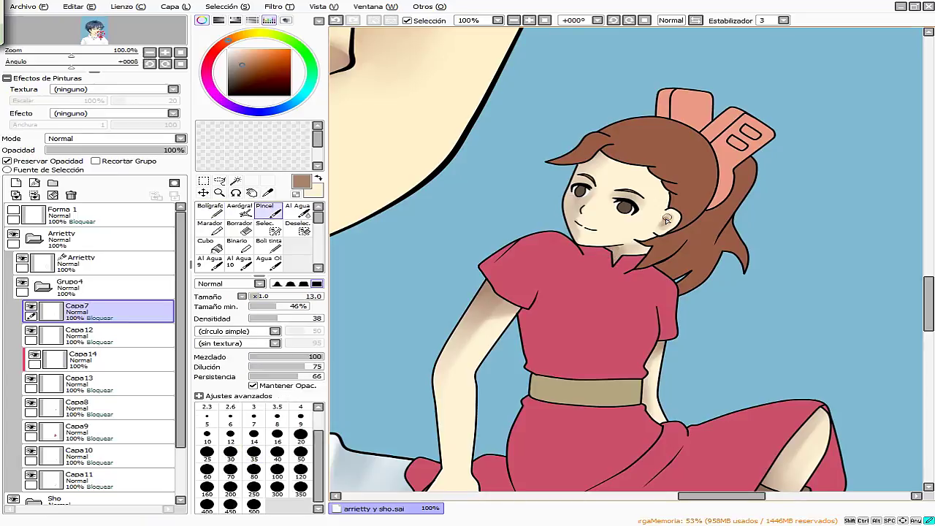
key(x)
scroll(631, 319, down, 5)
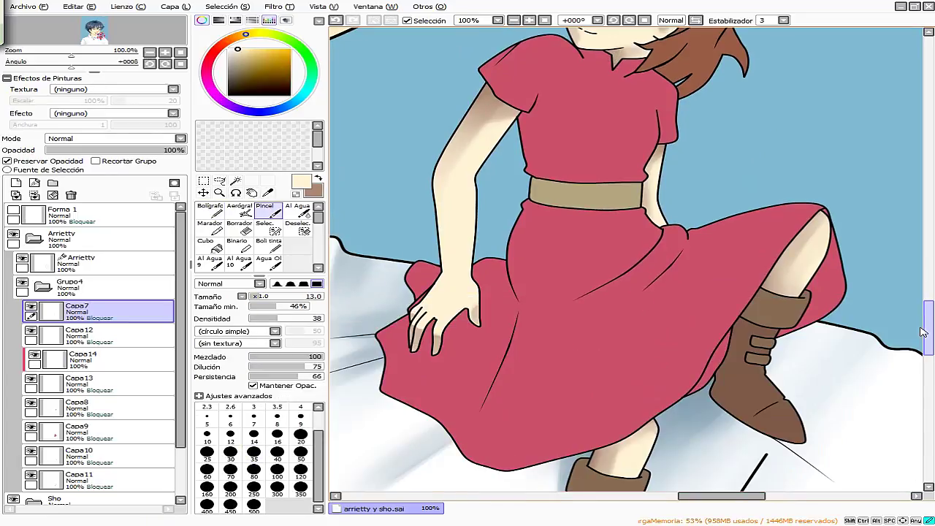
key(x)
Create a new layer above Arrietty's hair layer Capa8 and clip it to that layer.
click(30, 330)
scroll(33, 333, up, 5)
click(31, 330)
click(102, 406)
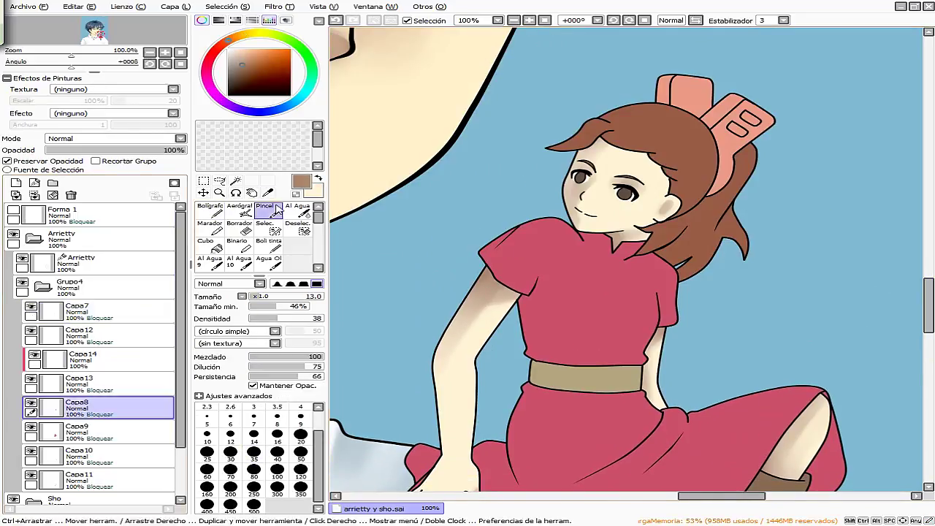
click(15, 183)
click(96, 161)
Paint reddish-brown and darker brown shadow strands on Arrietty's fringe and ponytail with the Bolígrafo at size 35.
click(209, 208)
mouse_move(574, 147)
mouse_down()
mouse_move(610, 133)
mouse_move(660, 170)
mouse_up()
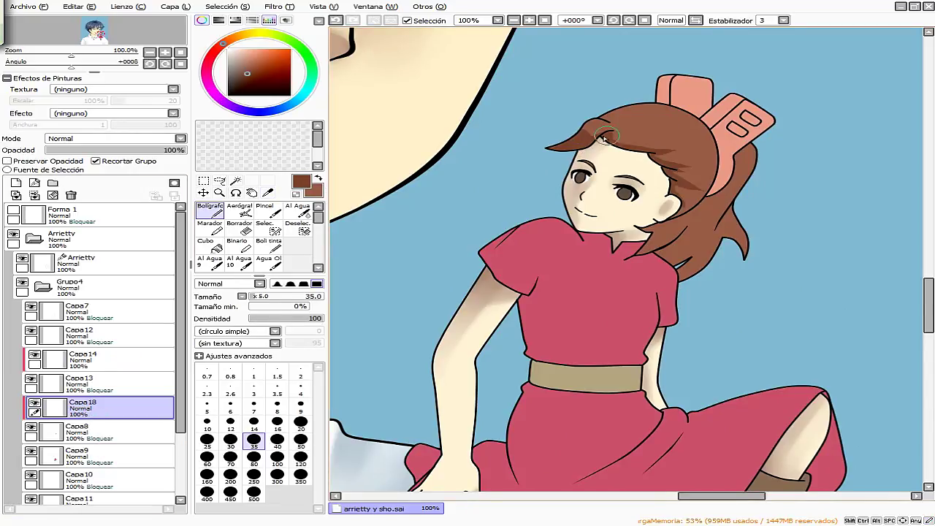
mouse_move(720, 229)
mouse_down()
mouse_move(702, 252)
mouse_move(687, 236)
mouse_up()
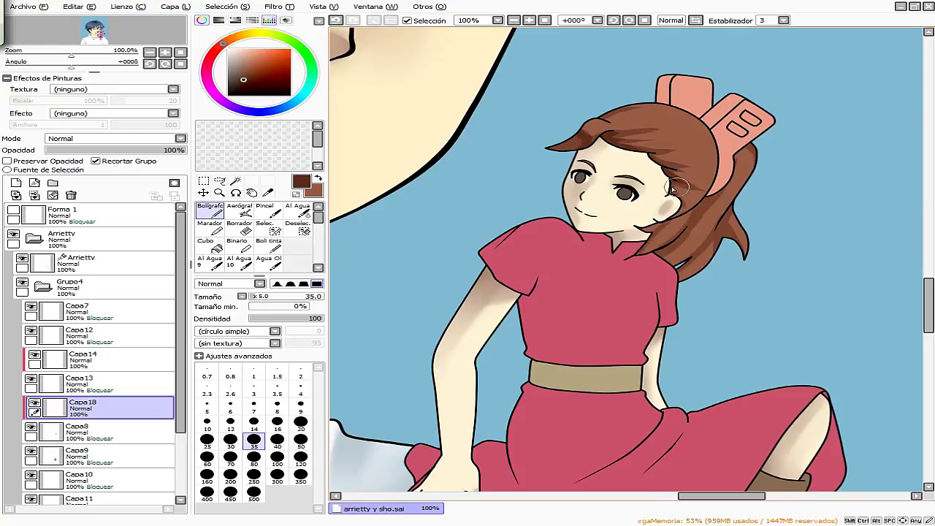
Blend Arrietty's hair shadows with the Pincel at size 18, adding more dark brown strands with the Bolígrafo.
click(265, 210)
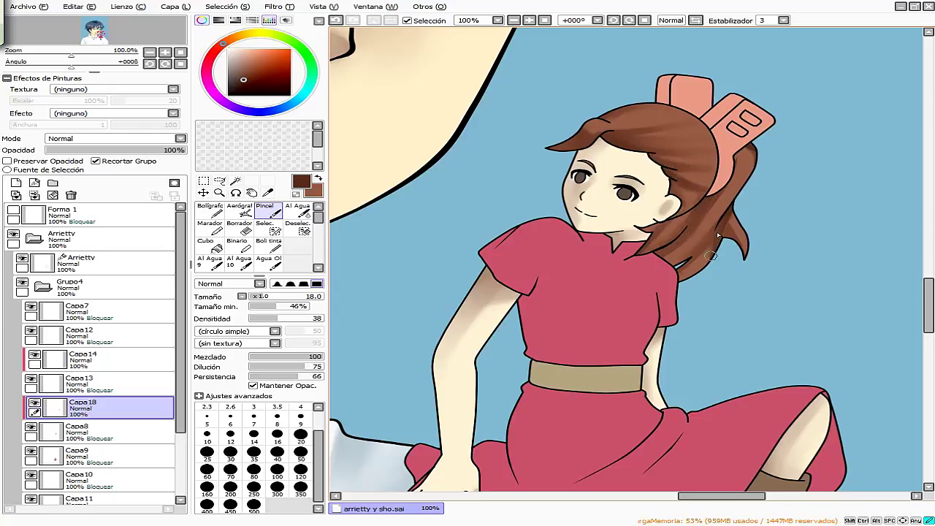
key(n)
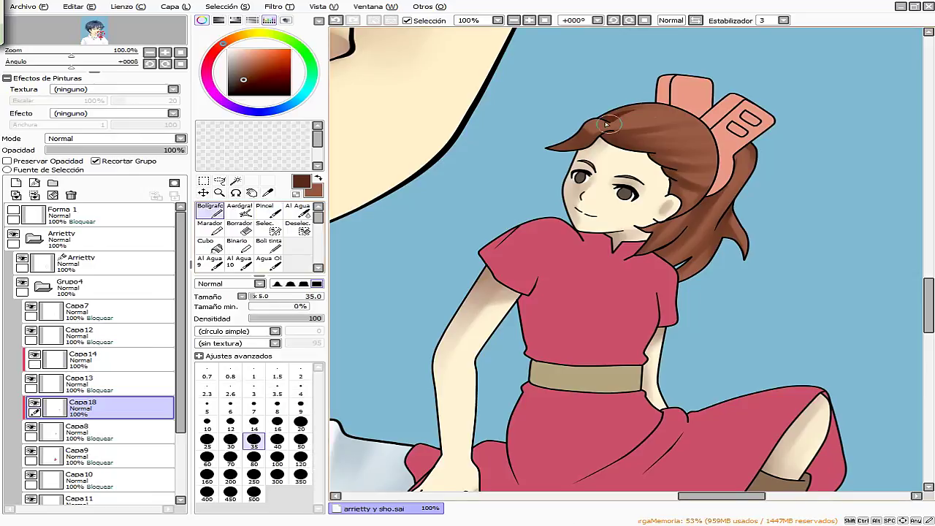
key(b)
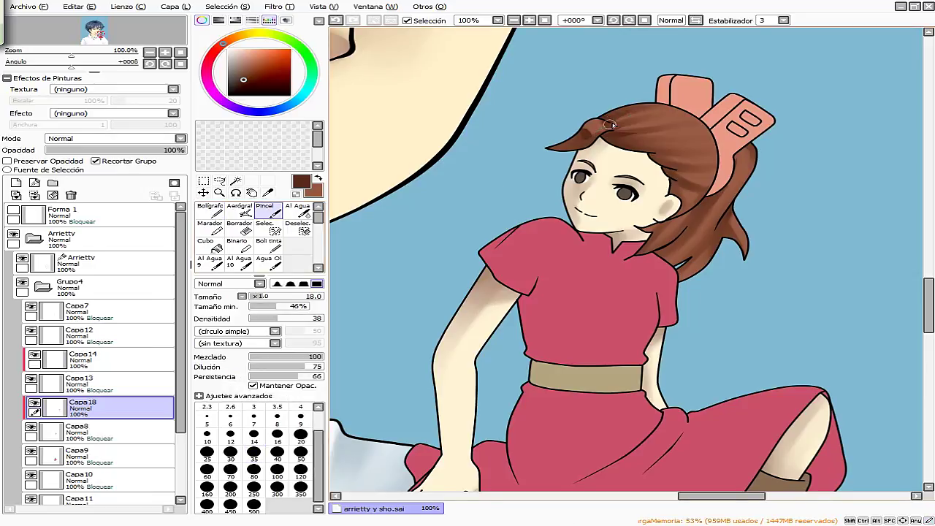
key(n)
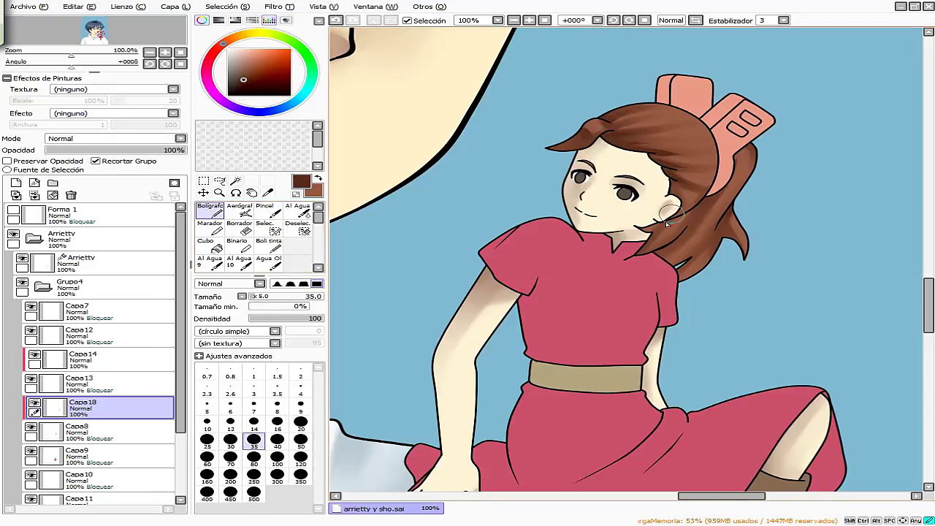
key(b)
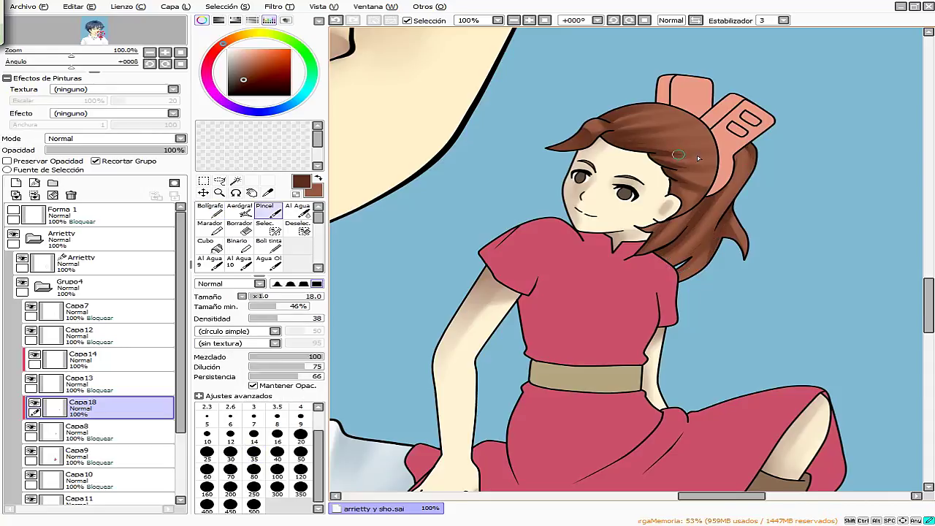
Set the hair shadow layer Capa18 to Multiplicar at 69% opacity and add a clipped Multiplicar layer above it.
click(113, 138)
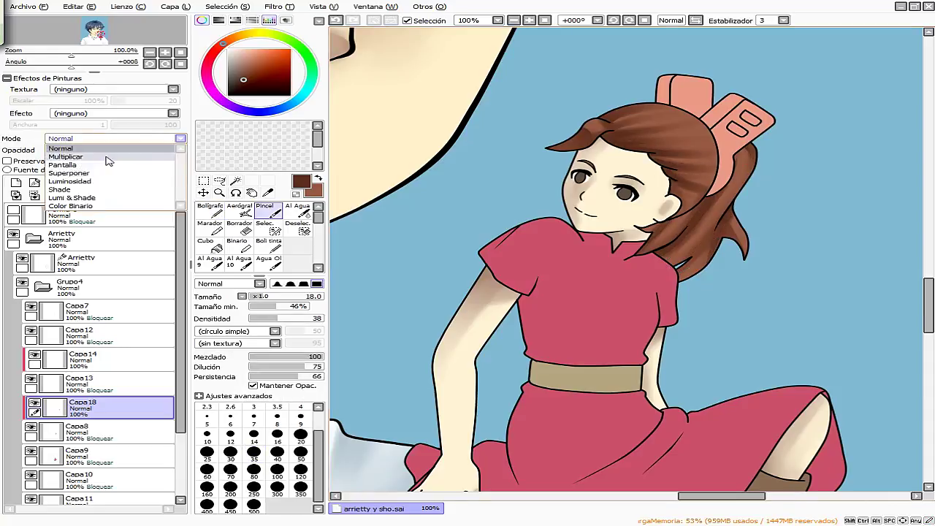
click(73, 152)
click(142, 150)
click(34, 181)
click(113, 138)
click(73, 152)
click(95, 160)
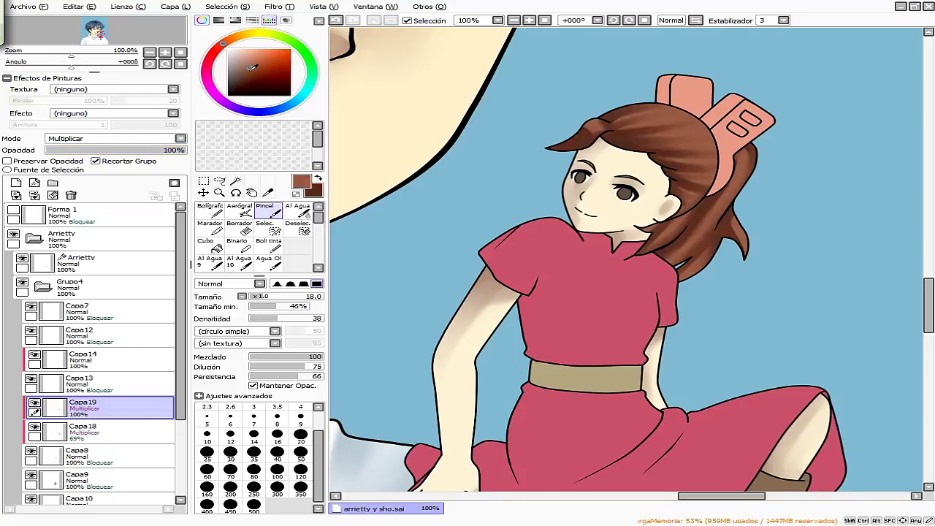
Deepen Arrietty's hair shadows, and paint pale pink highlight strokes on a new clipped layer with the Bolígrafo at size 8.
key(v)
key(x)
click(15, 183)
key(n)
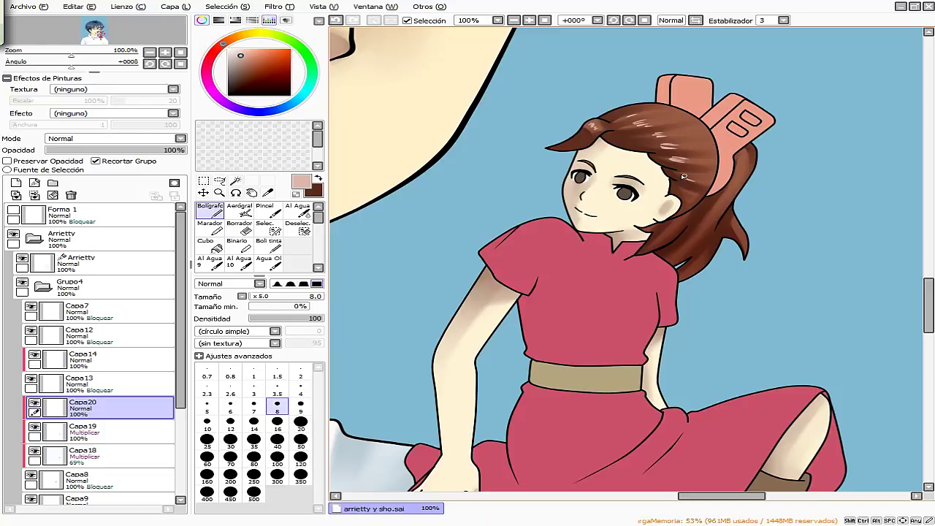
Soften the hair highlights with the Desenfoque brush, enlarged to size 20, and set their layer Capa20 to Luminosidad.
key(d)
scroll(631, 138, up, 5)
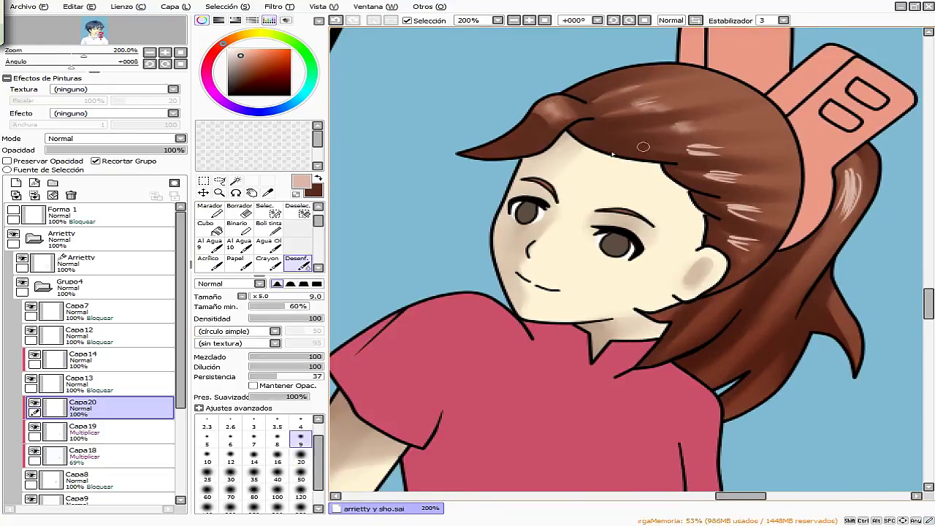
key(Down)
key(Down)
key(Down)
key(Down)
key(bracketright)
key(bracketright)
key(bracketright)
key(bracketright)
key(bracketright)
mouse_move(719, 146)
mouse_down()
mouse_move(632, 99)
mouse_move(726, 209)
mouse_move(748, 208)
mouse_up()
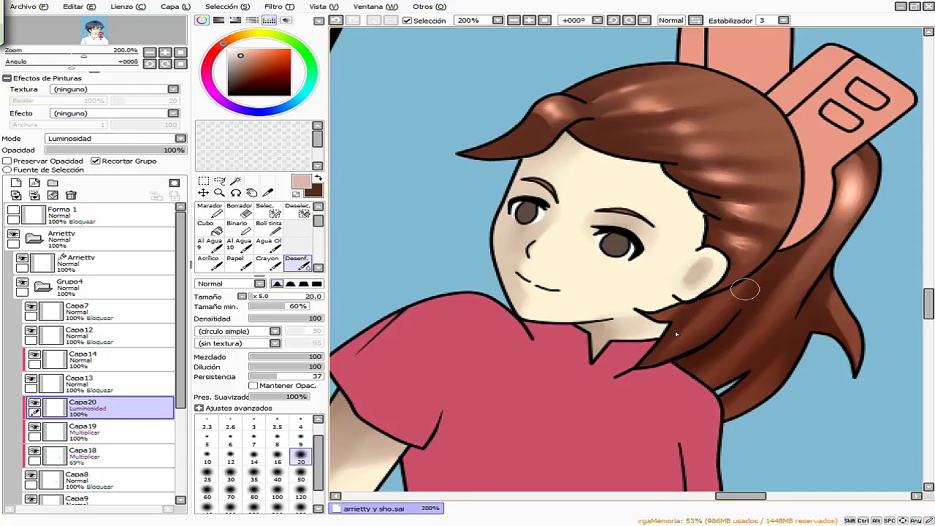
Paint dark red shadows on the dress's bodice and sleeves on Capa9 with the Bolígrafo at size 100.
ctrl+alt+click(453, 275)
click(453, 276)
ctrl+shift+click(453, 275)
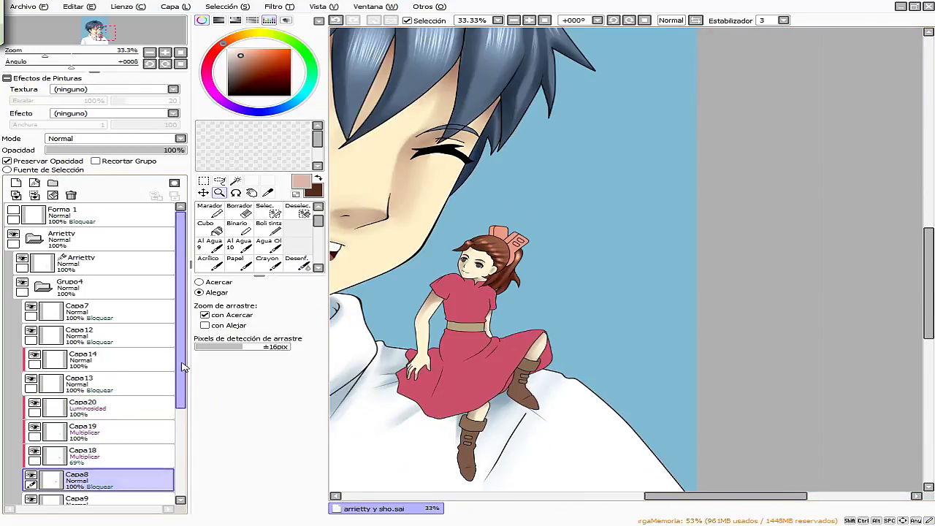
ctrl+alt+click(449, 271)
alt+click(445, 267)
key(ctrl+plus)
key(n)
mouse_move(461, 210)
mouse_down()
mouse_move(457, 254)
mouse_move(468, 219)
mouse_move(474, 263)
mouse_move(542, 248)
mouse_up()
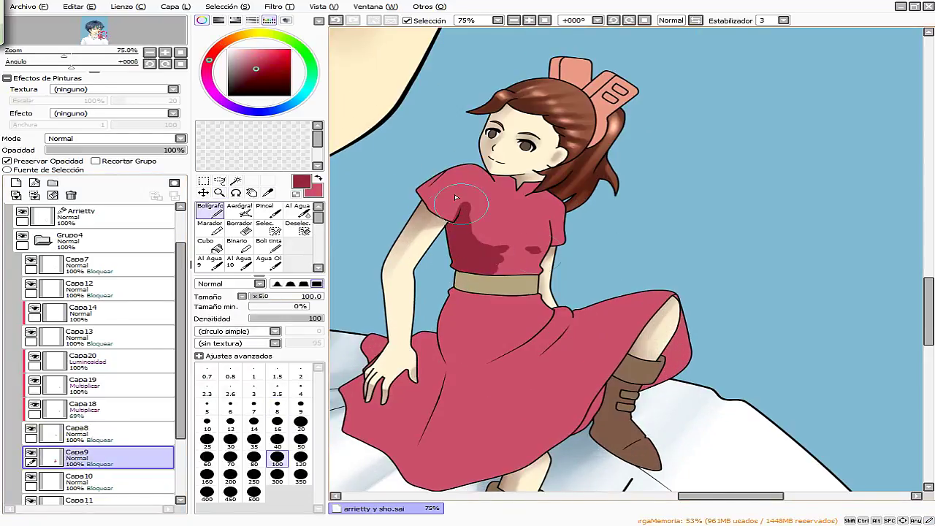
drag(427, 186, 438, 193)
Paint dark red fold shadows across the dress's skirt with the Bolígrafo at size 100.
mouse_move(458, 288)
mouse_down()
mouse_move(434, 368)
mouse_move(408, 387)
mouse_up()
scroll(752, 297, down, 3)
mouse_move(431, 281)
mouse_down()
mouse_move(387, 329)
mouse_move(417, 350)
mouse_up()
mouse_move(540, 232)
mouse_down()
mouse_move(458, 303)
mouse_move(468, 321)
mouse_up()
mouse_move(548, 248)
mouse_down()
mouse_move(527, 265)
mouse_move(579, 251)
mouse_up()
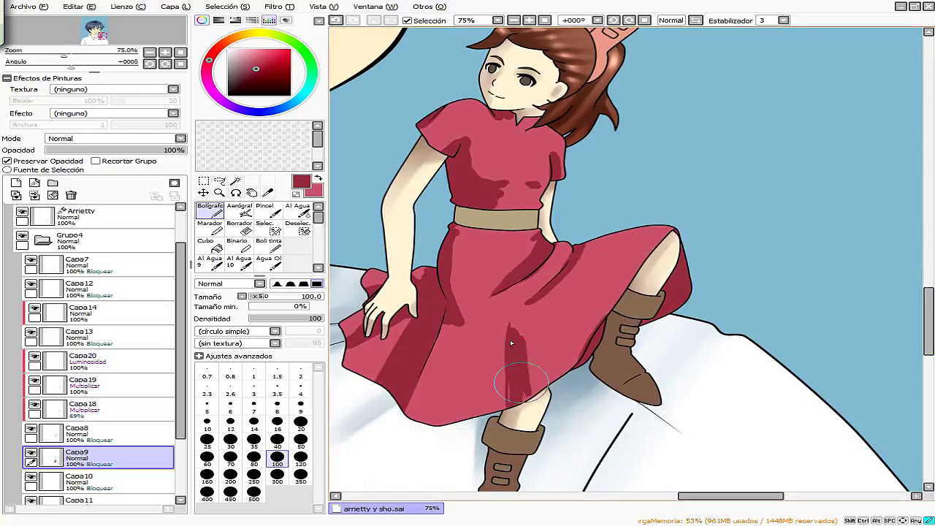
drag(485, 368, 478, 420)
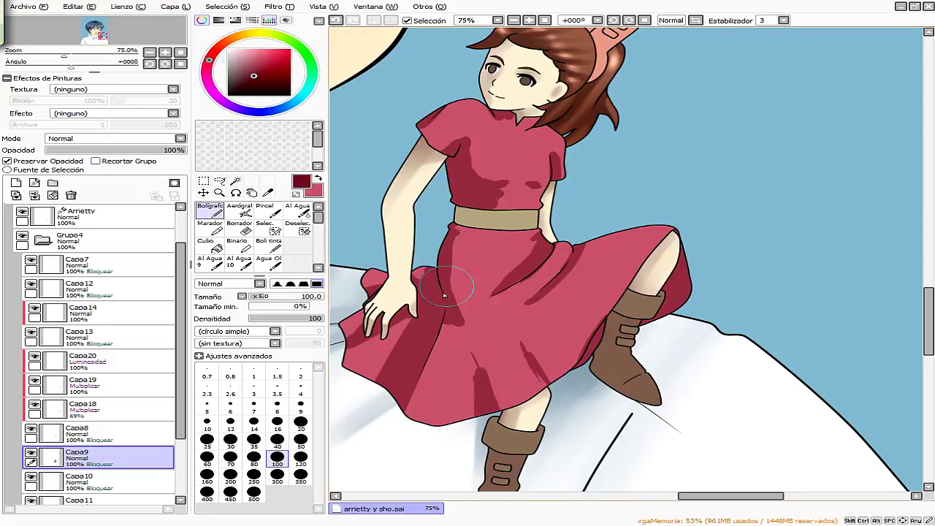
Add deeper crimson and dark maroon shadows in the dress's deepest folds with the Bolígrafo.
drag(442, 270, 420, 358)
drag(488, 380, 482, 413)
drag(619, 322, 668, 289)
mouse_move(486, 175)
mouse_down()
mouse_move(449, 168)
mouse_move(456, 161)
mouse_move(504, 186)
mouse_up()
alt+click(458, 165)
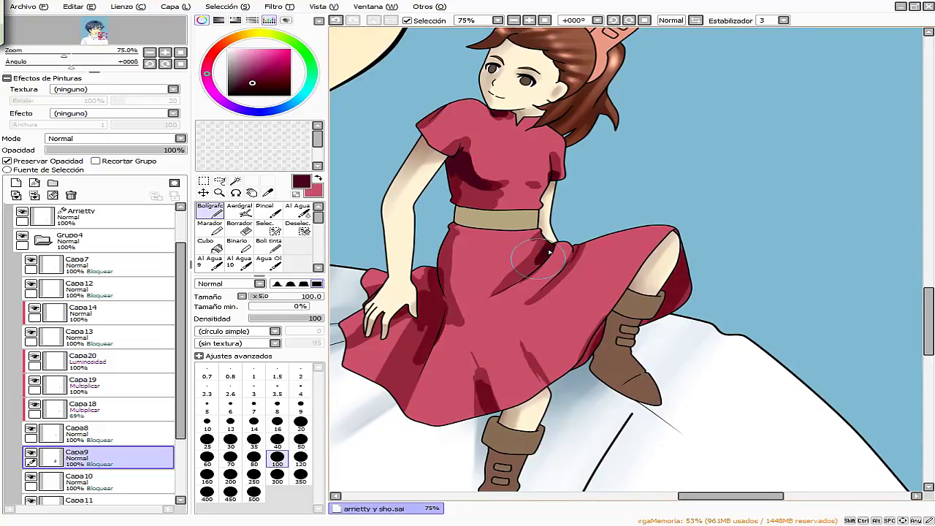
drag(488, 380, 486, 412)
mouse_move(442, 256)
mouse_down()
mouse_move(424, 292)
mouse_move(416, 358)
mouse_move(438, 314)
mouse_up()
Blend the shadows of the skirt's folds with the Pincel at size 37.
key(b)
drag(431, 328, 428, 347)
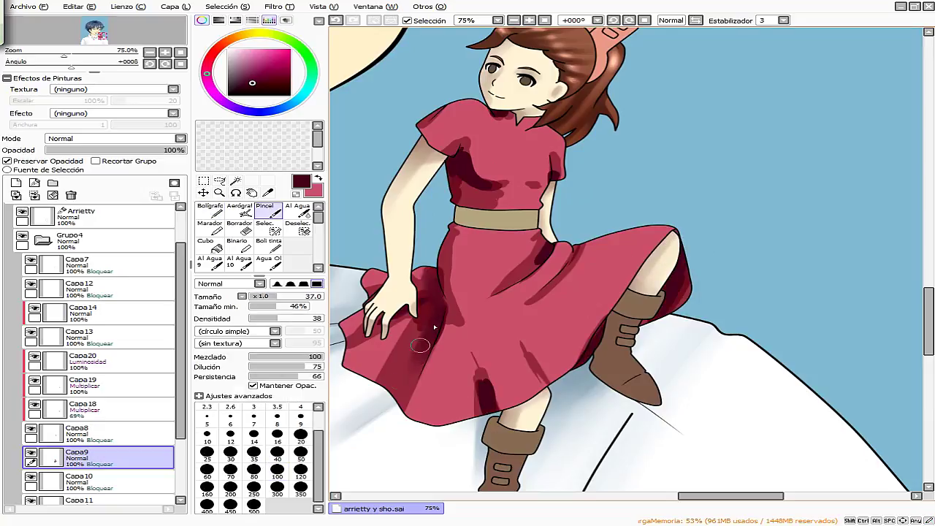
key(x)
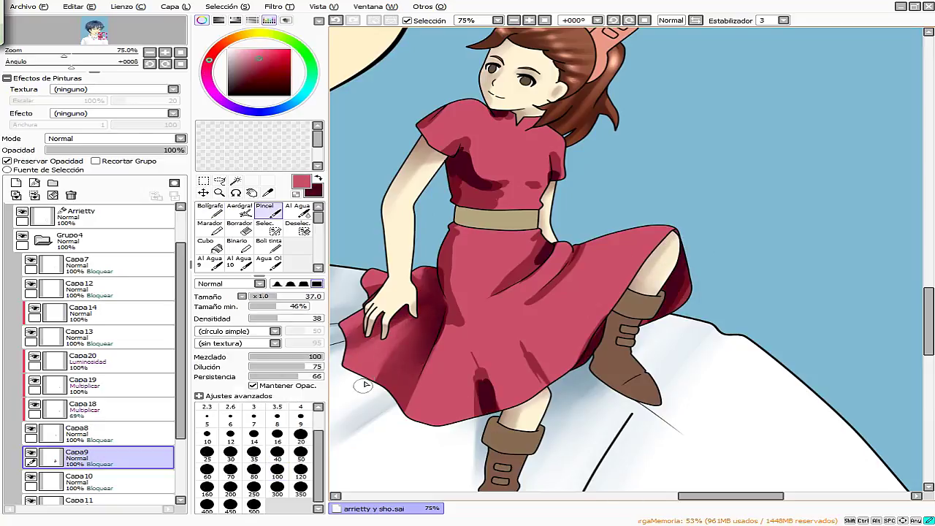
key(x)
drag(447, 343, 446, 283)
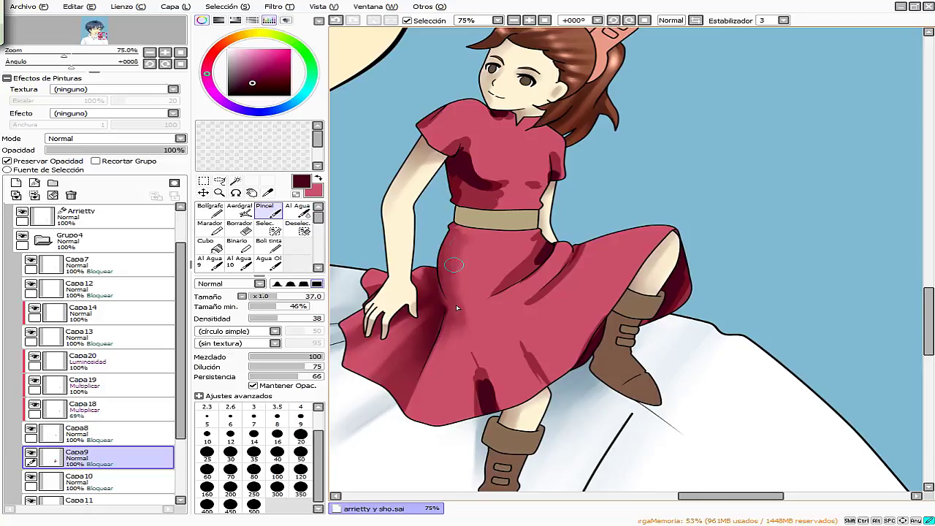
mouse_move(478, 362)
mouse_down()
mouse_move(458, 288)
mouse_move(482, 387)
mouse_move(475, 430)
mouse_move(489, 381)
mouse_move(532, 349)
mouse_up()
drag(551, 249, 509, 273)
drag(557, 248, 554, 289)
drag(595, 327, 582, 361)
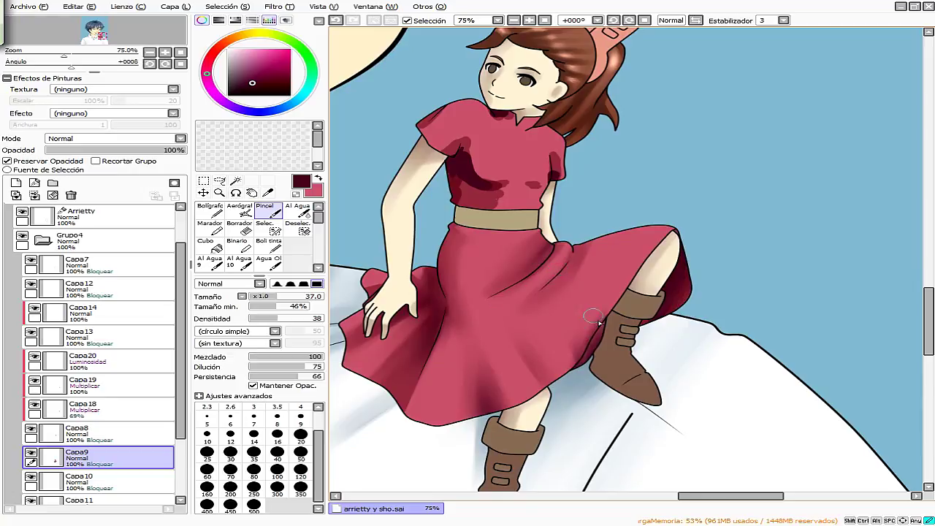
Blend the shadows of the dress's bodice, collar and sleeves with the Pincel at size 37.
drag(448, 206, 486, 213)
mouse_move(454, 159)
mouse_down()
mouse_move(474, 138)
mouse_move(461, 151)
mouse_move(440, 108)
mouse_move(504, 119)
mouse_up()
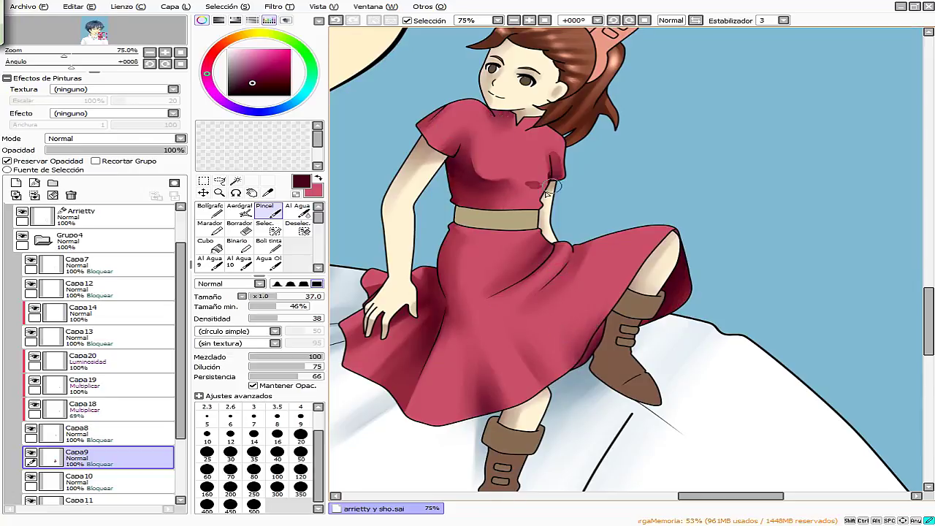
key(x)
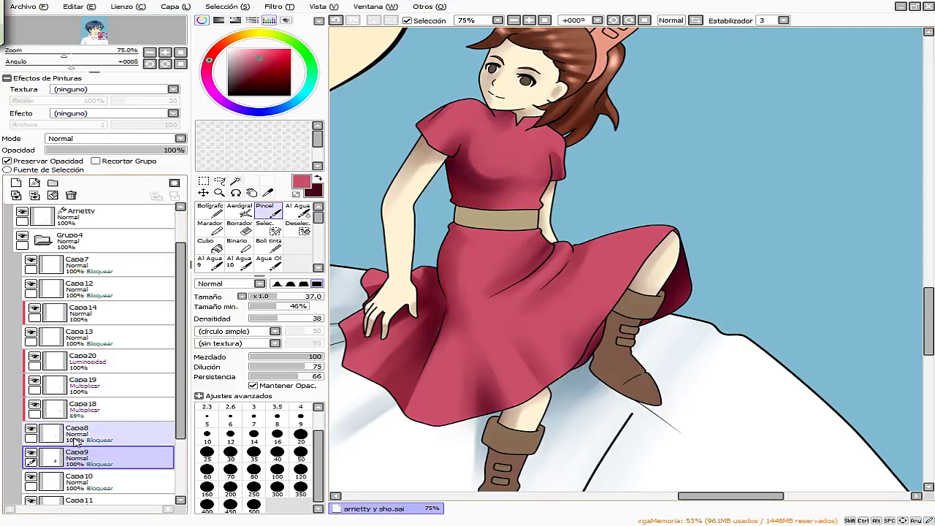
Shade the boot cuffs and straps on Capa10 in dark browns with the Bolígrafo and the Pincel at size 37.
scroll(621, 292, down, 3)
click(88, 482)
alt+click(504, 307)
click(210, 210)
alt+click(490, 317)
alt+click(491, 317)
key(b)
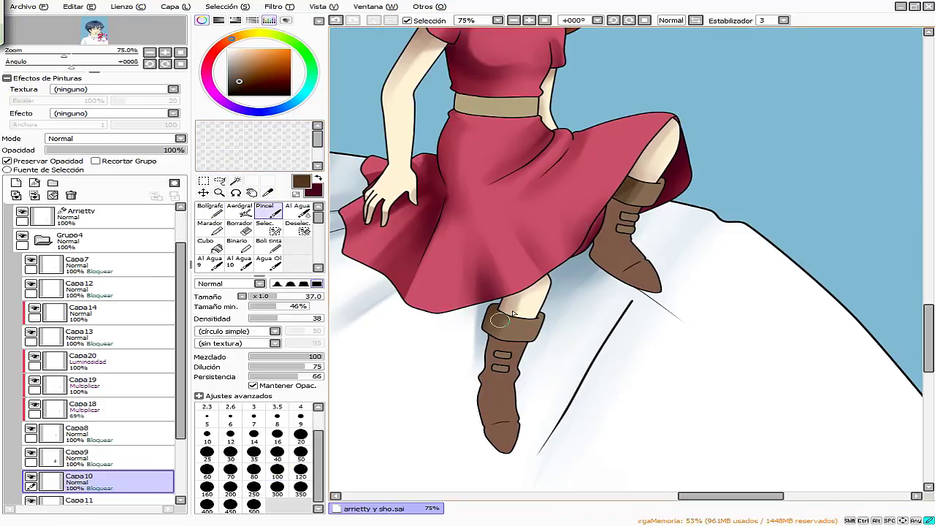
alt+click(491, 322)
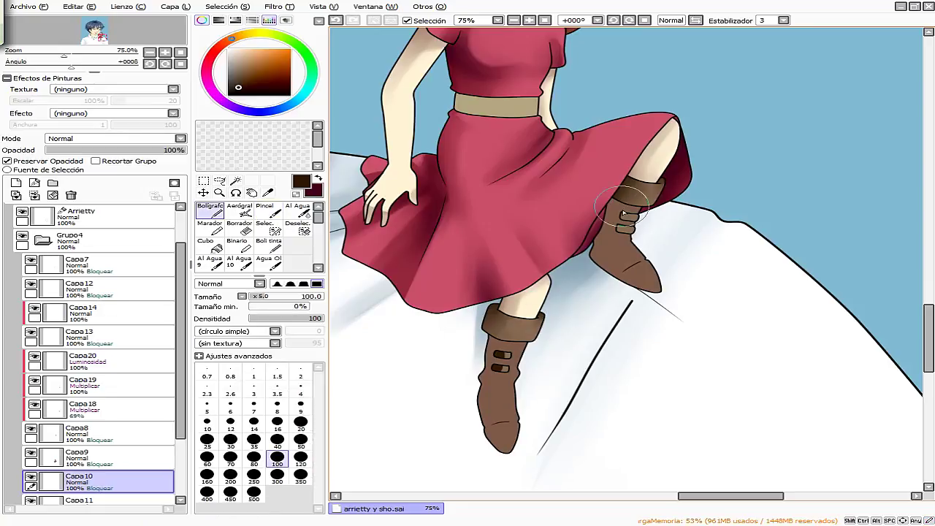
key(n)
click(247, 64)
Shade the belt in dark olive-brown with the Bolígrafo and blend it with the Pincel.
alt+click(458, 106)
key(b)
key(n)
key(b)
key(n)
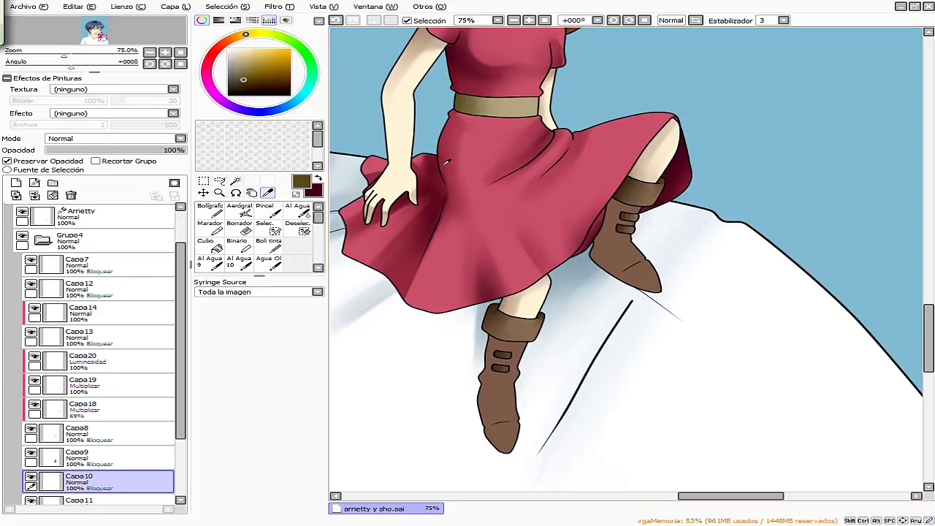
key(b)
alt+click(447, 126)
Shade the hair clip in darker salmon and reddish-brown with the Bolígrafo at size 100, blending with the Pincel at size 37.
scroll(625, 260, up, 5)
alt+click(573, 152)
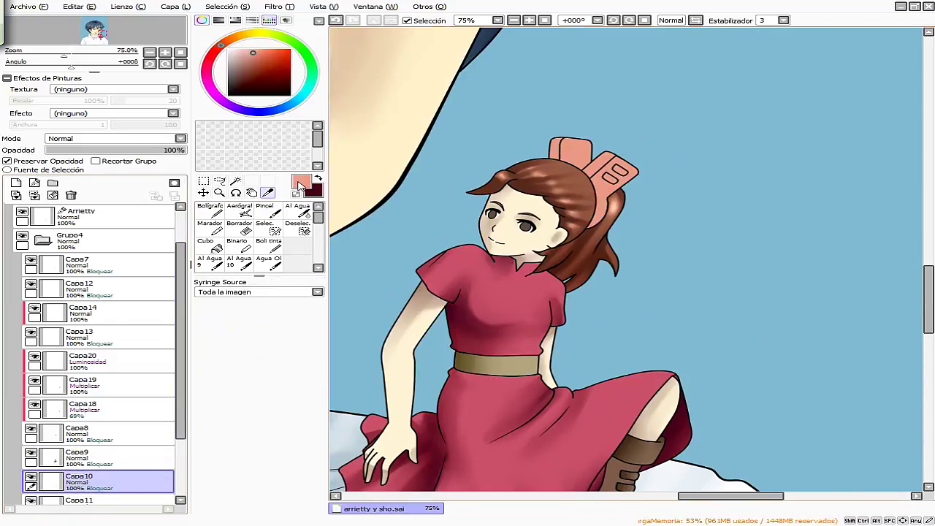
click(255, 60)
key(b)
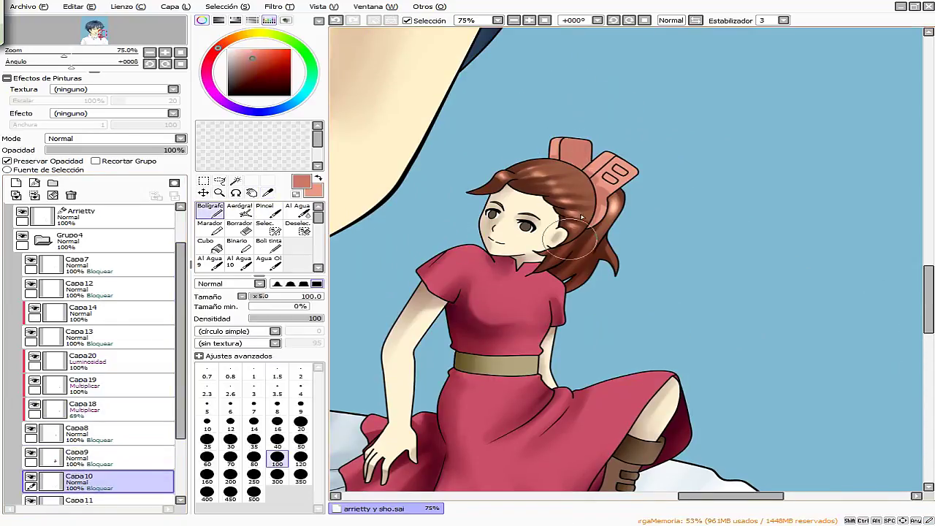
alt+click(576, 157)
key(b)
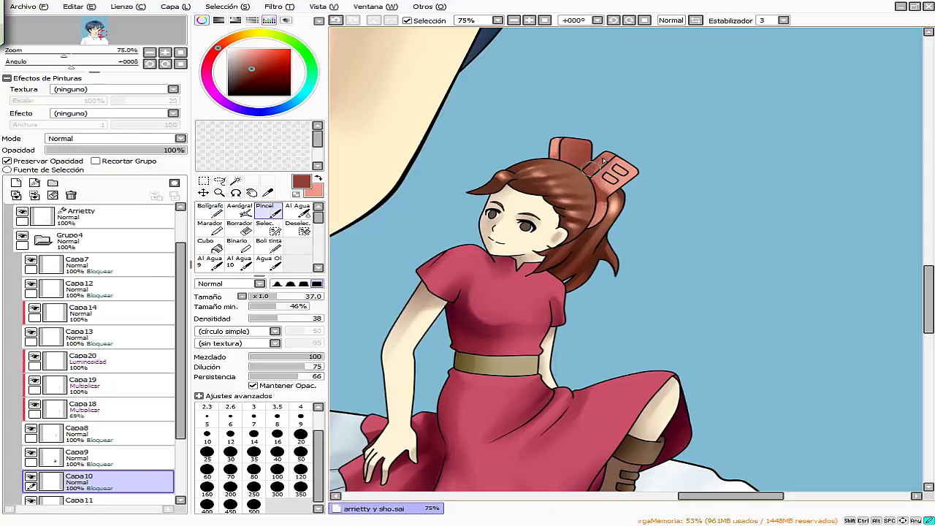
Add rosy red tones to the hair clip with the Bolígrafo, plus pale pink highlights at size 20.
key(x)
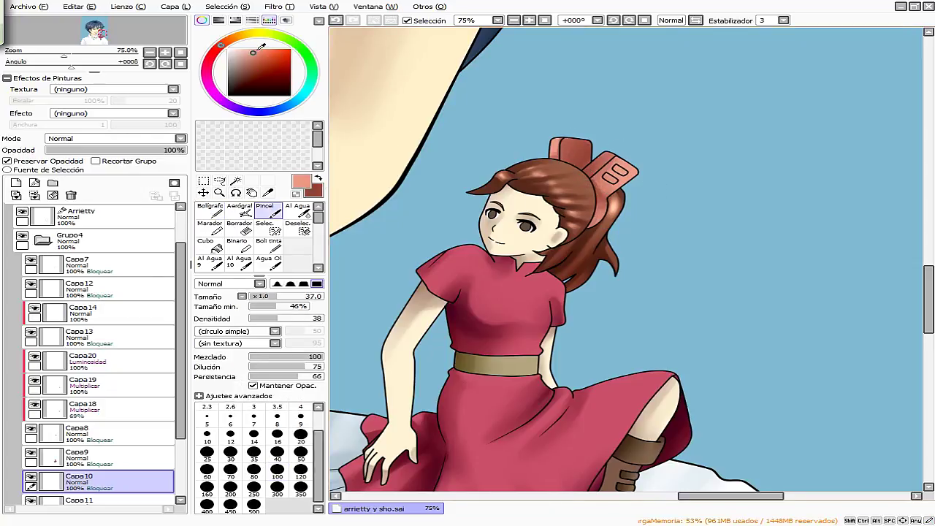
click(212, 54)
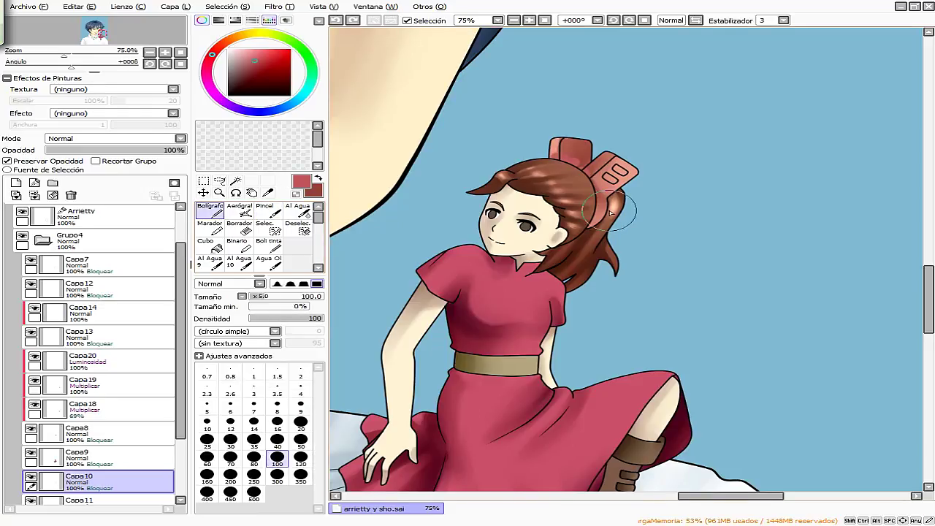
key(n)
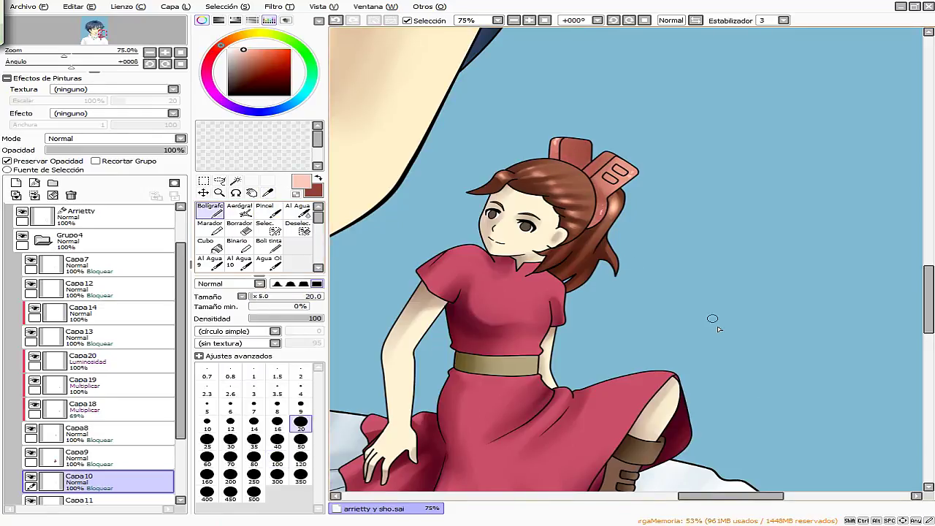
Shade the boots on Capa11 in dark browns with the Bolígrafo at size 65, blending with the Pincel at size 37.
scroll(604, 208, down, 5)
click(80, 500)
alt+click(507, 358)
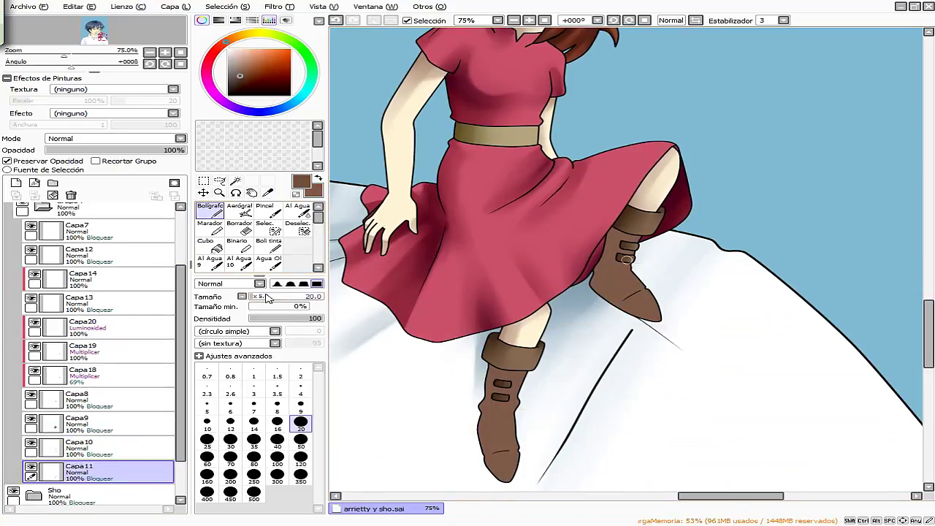
alt+click(613, 252)
drag(422, 294, 463, 326)
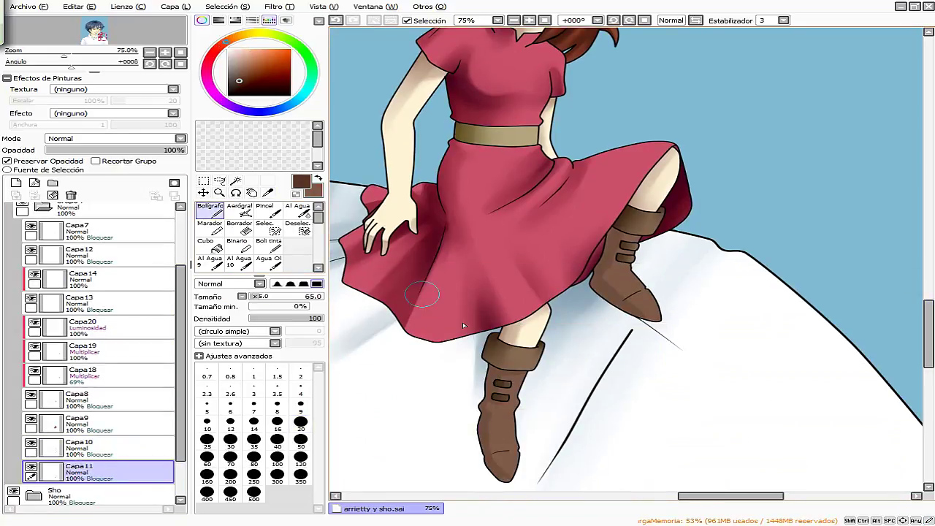
alt+click(479, 377)
key(b)
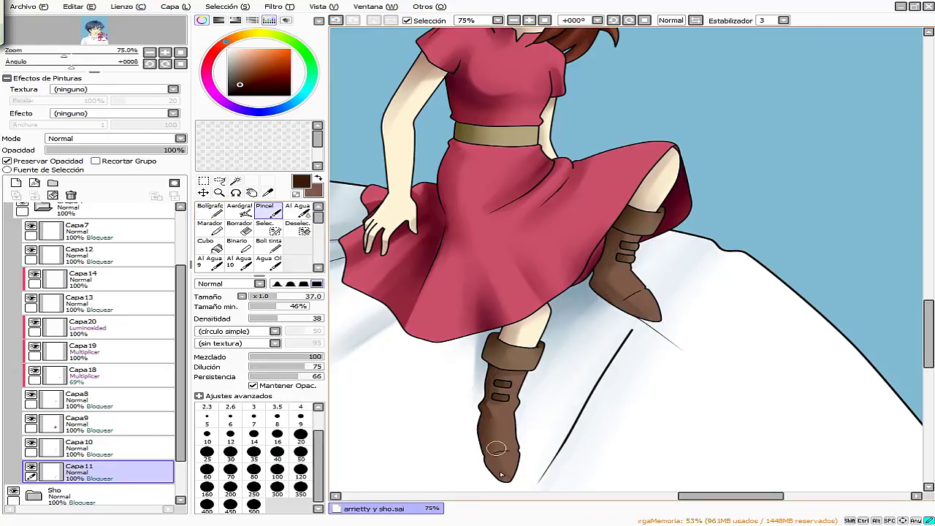
alt+click(489, 438)
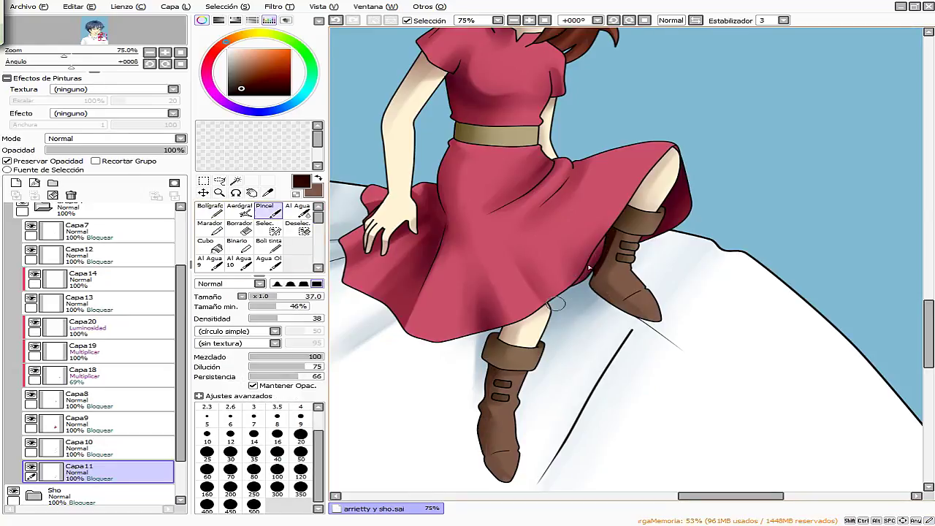
Collapse the Arrietty layer group and open arrietty y sho.psd in Photoshop.
key(ctrl+space)
scroll(674, 335, down, 6)
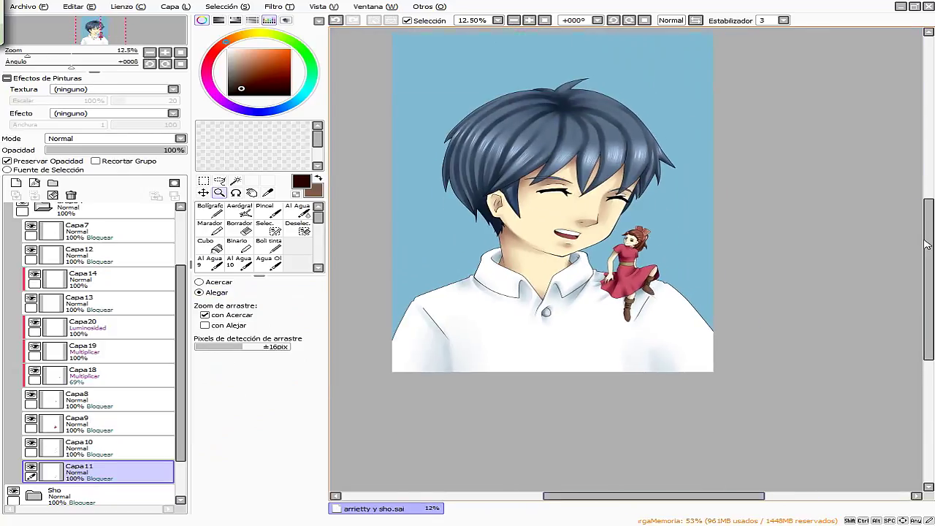
scroll(633, 278, up, 1)
click(22, 210)
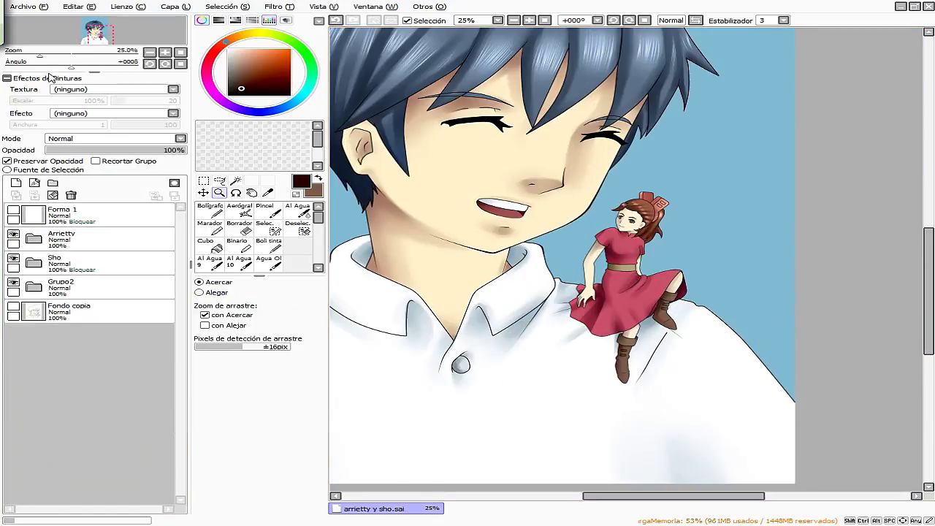
click(202, 293)
click(601, 465)
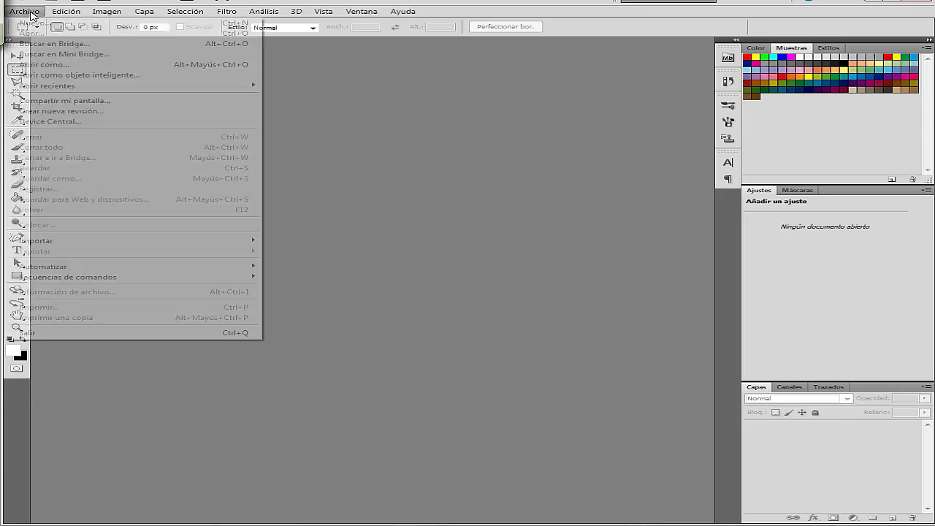
click(531, 238)
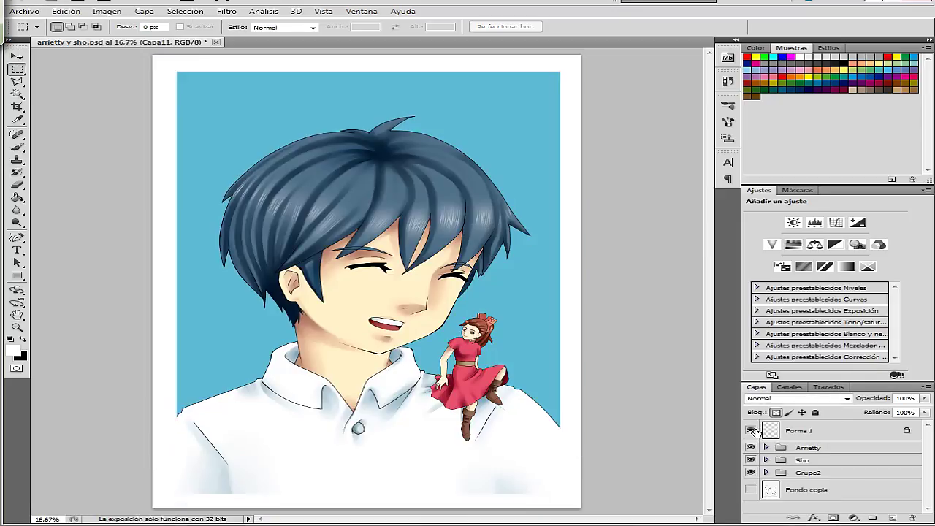
Set up a Gradient tool blend from the background's light blue to a darker teal blue.
click(17, 197)
click(81, 27)
click(504, 250)
click(588, 305)
drag(606, 316, 629, 316)
double_click(505, 277)
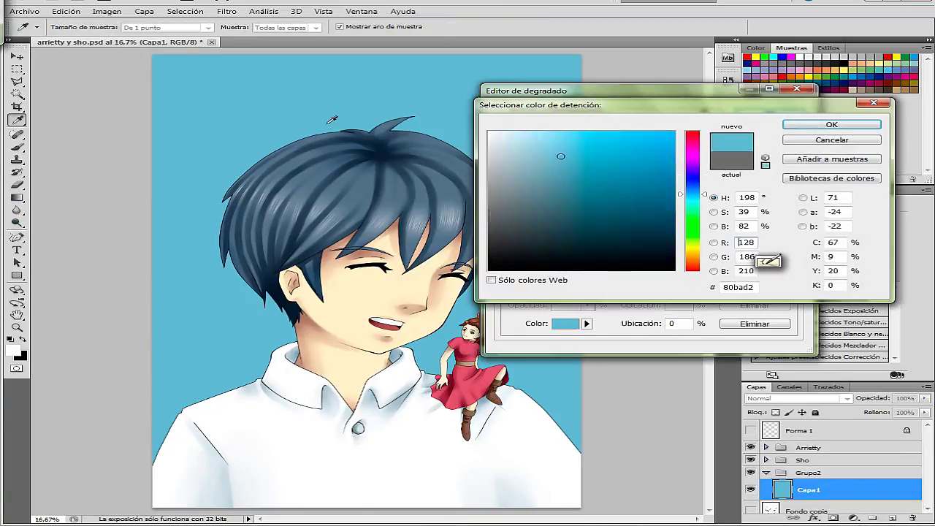
click(618, 156)
click(801, 124)
click(747, 111)
Fill the background layer Capa1 with a vertical gradient from light blue above to dark teal below.
drag(365, 53, 365, 334)
key(ctrl+z)
click(908, 466)
drag(348, 51, 339, 394)
Try painting white clouds on a new layer in Grupo2 with a cloud brush at 380 and 236 px, and delete the layer.
click(17, 147)
click(76, 27)
scroll(171, 125, down, 3)
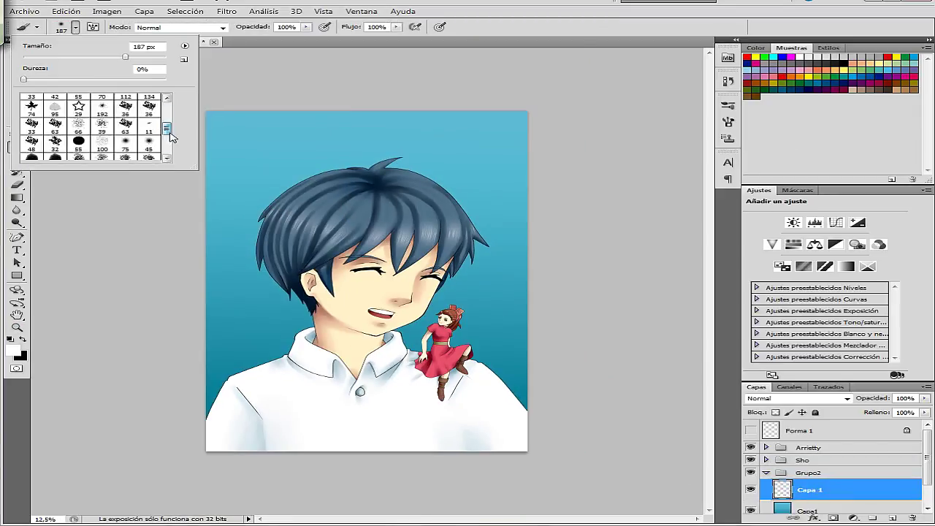
click(122, 231)
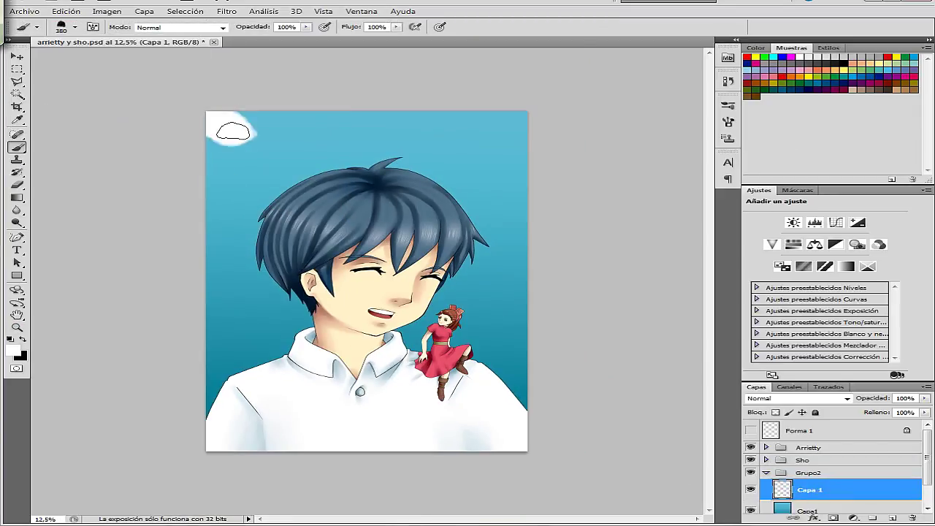
click(75, 27)
drag(219, 124, 252, 135)
key(Delete)
click(488, 192)
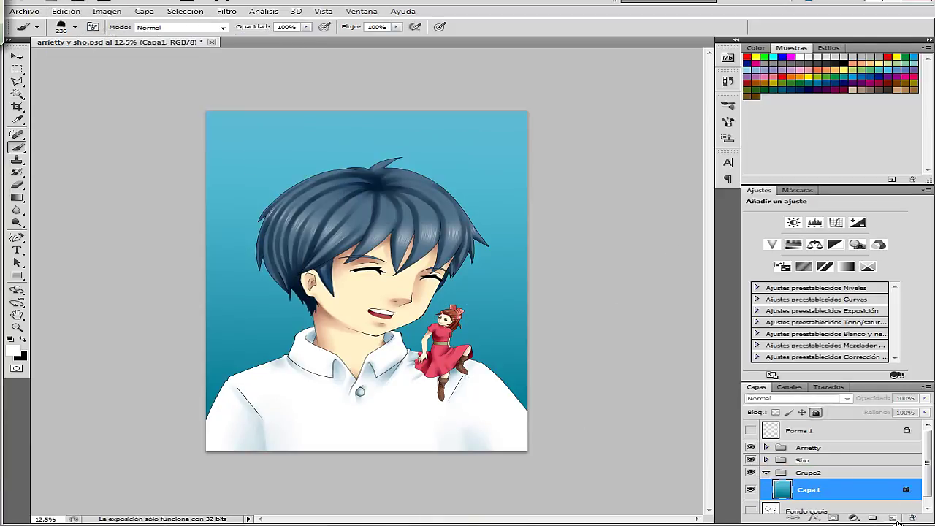